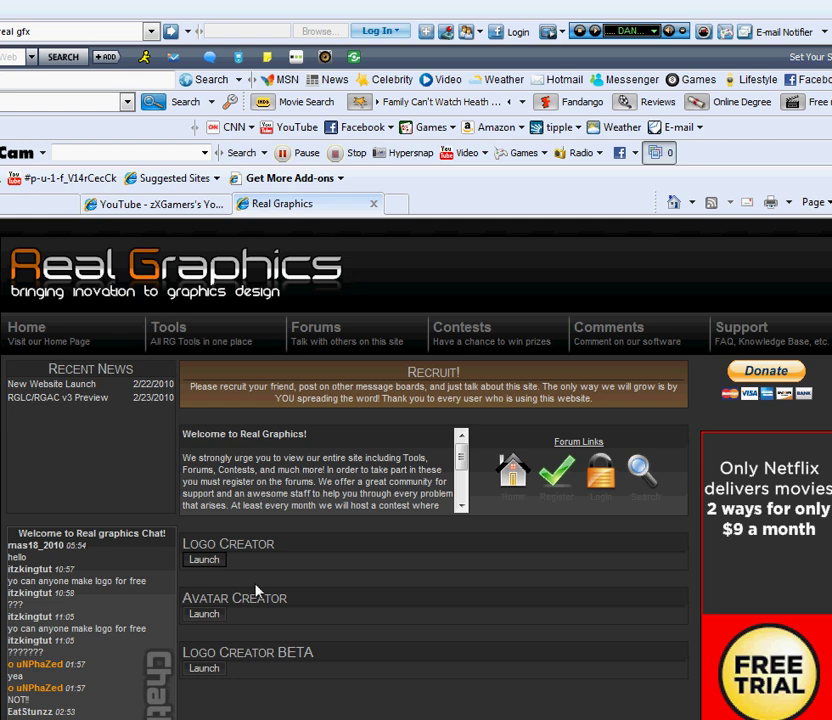
Launch the Logo Creator and move the Real GFX text slightly up and right in the logo preview
left_click(195, 558)
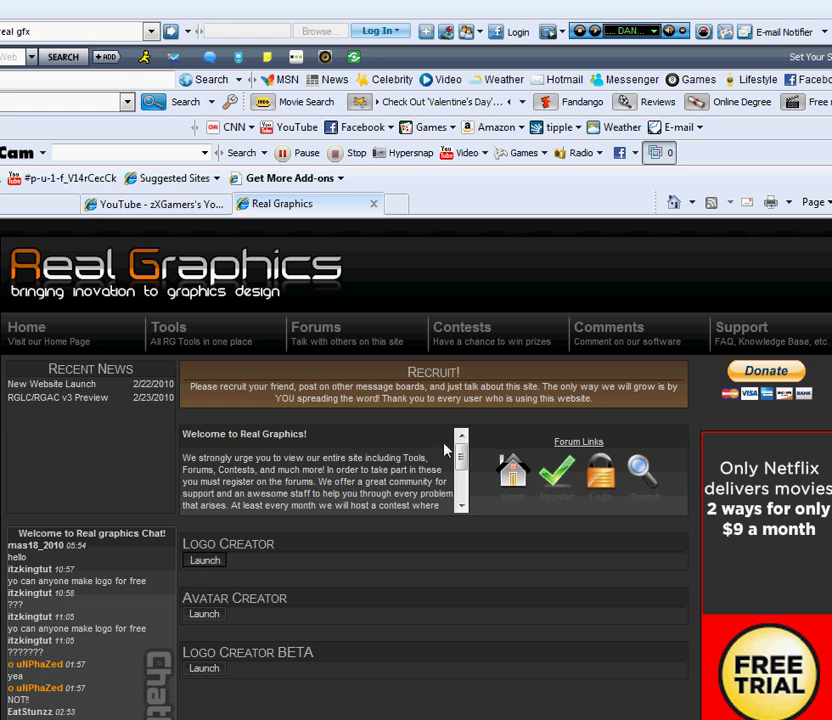
left_click(194, 560)
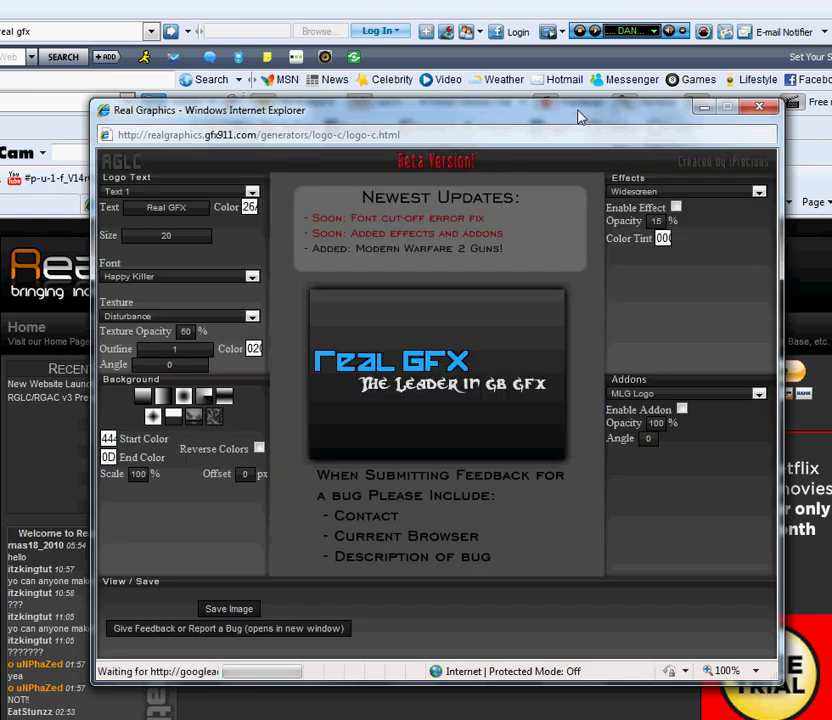
left_click_drag(409, 366, 423, 332)
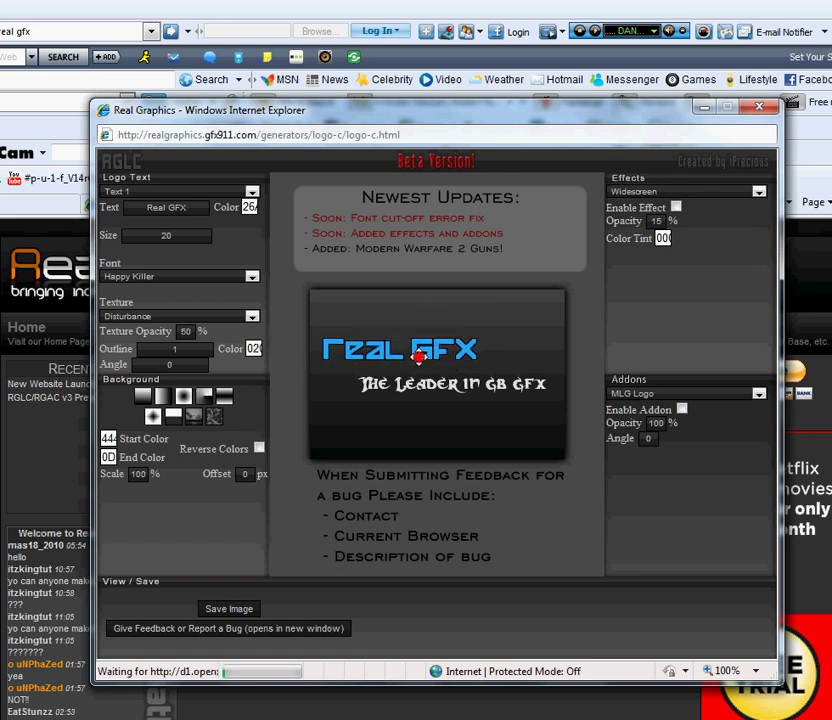
left_click(203, 193)
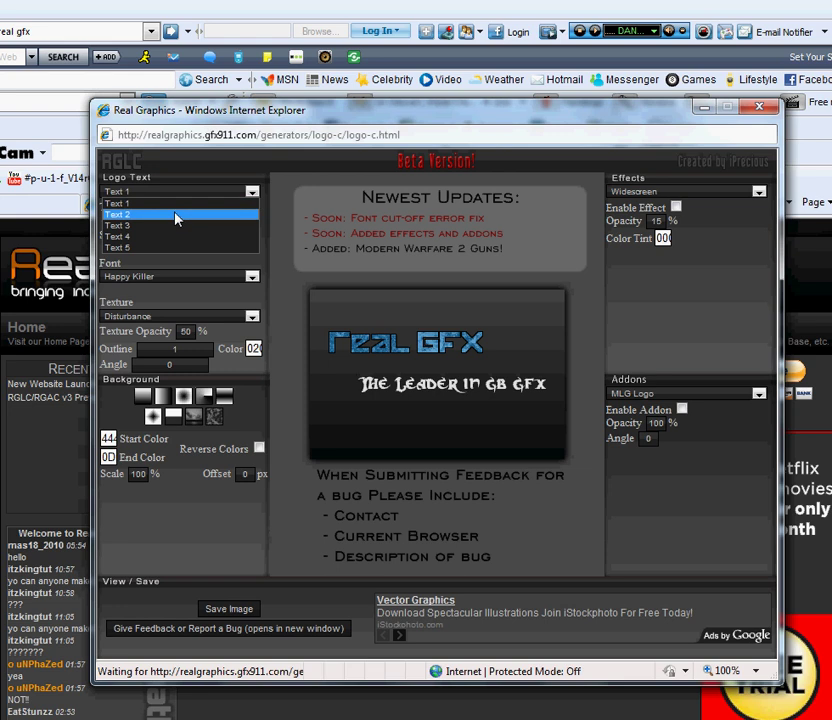
left_click(415, 342)
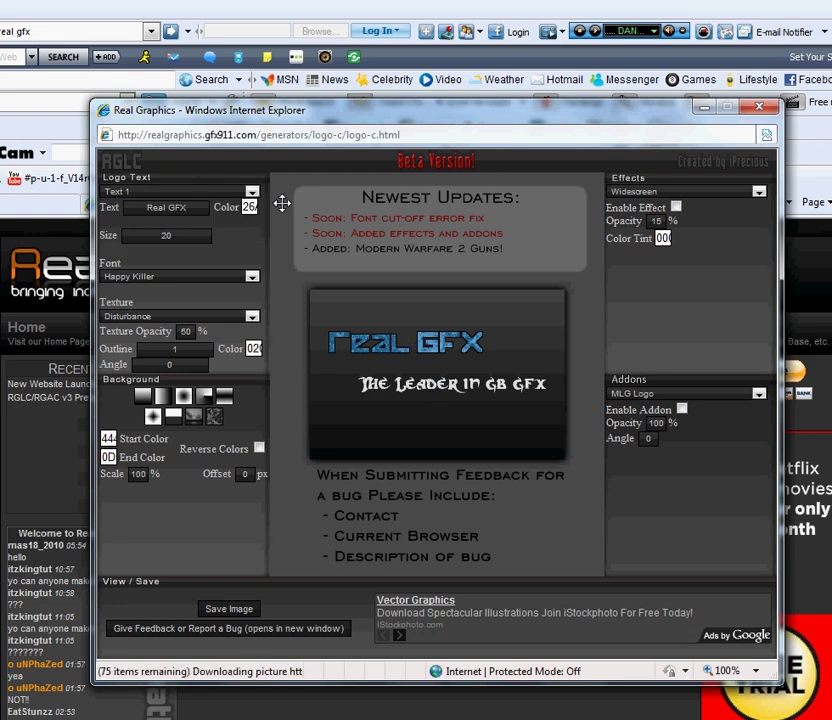
left_click(204, 204)
left_click(152, 235)
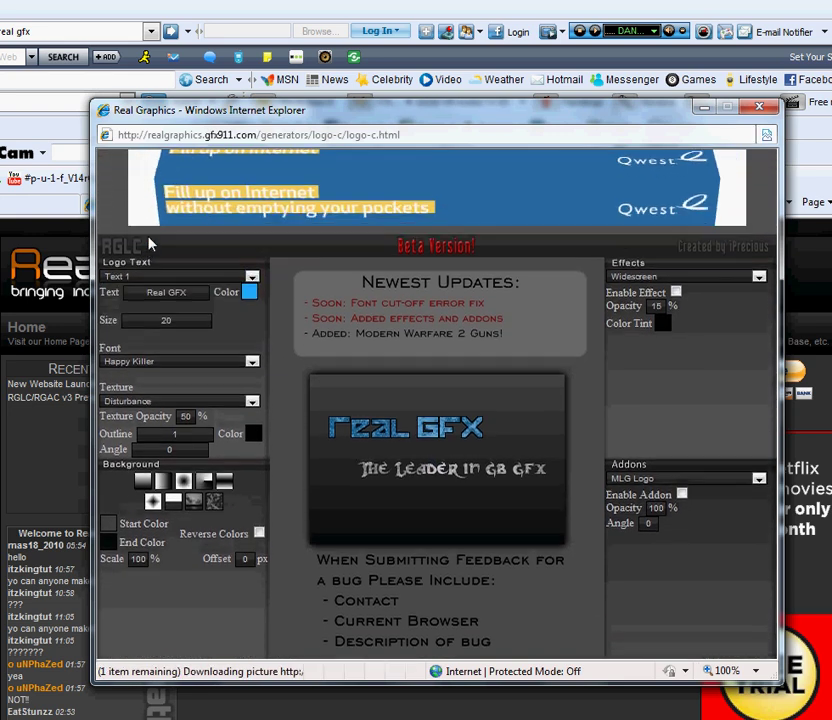
left_click(218, 276)
left_click(183, 299)
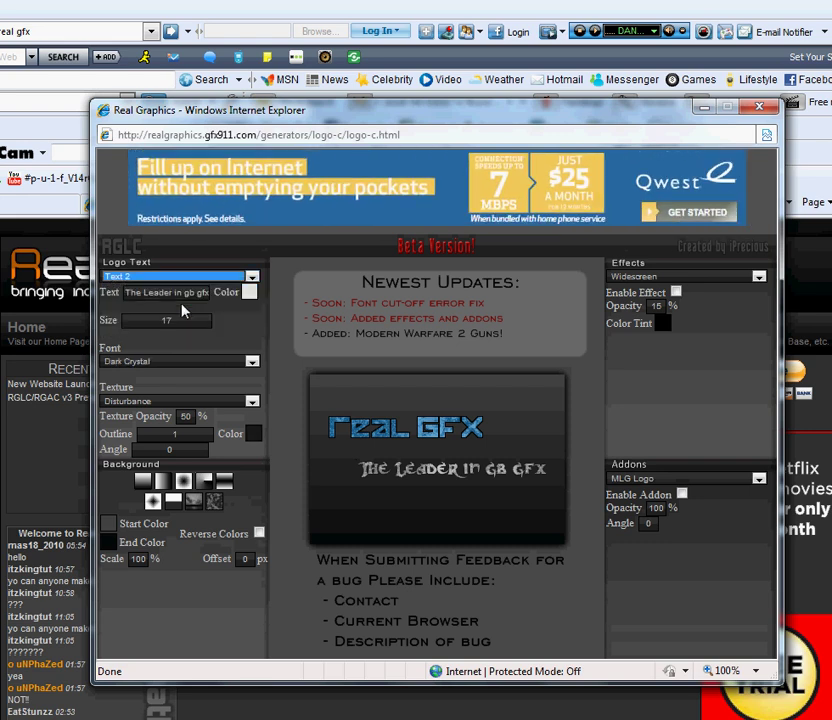
left_click(215, 292)
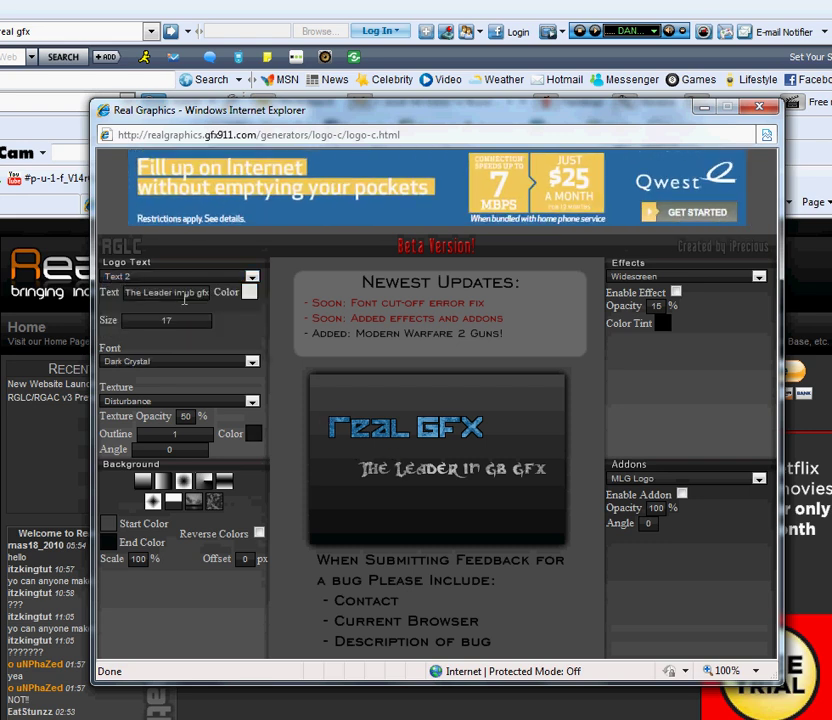
double_click(146, 291)
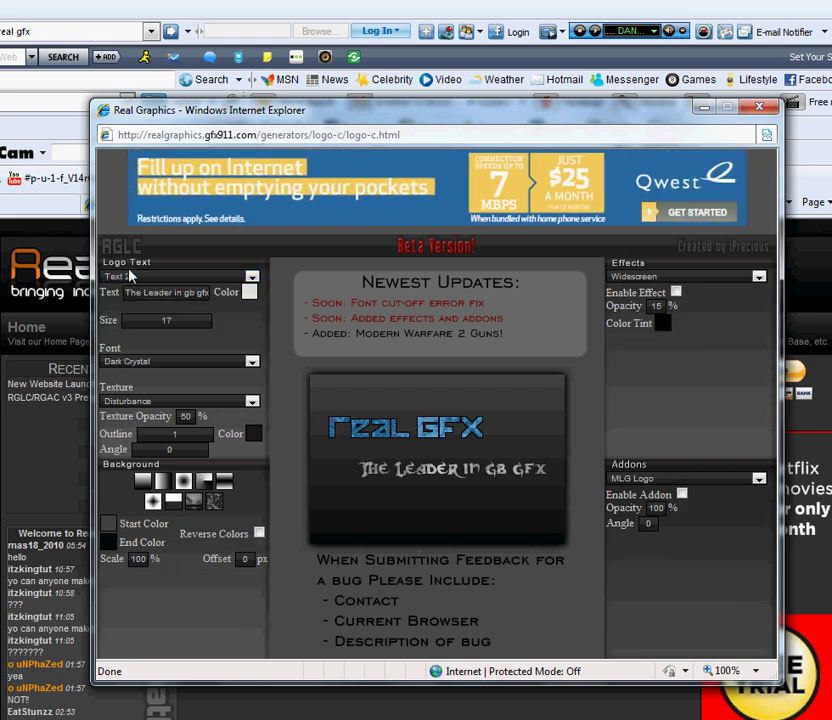
Select Text 1 and replace its wording with "zXGamers"
left_click(145, 277)
left_click(145, 288)
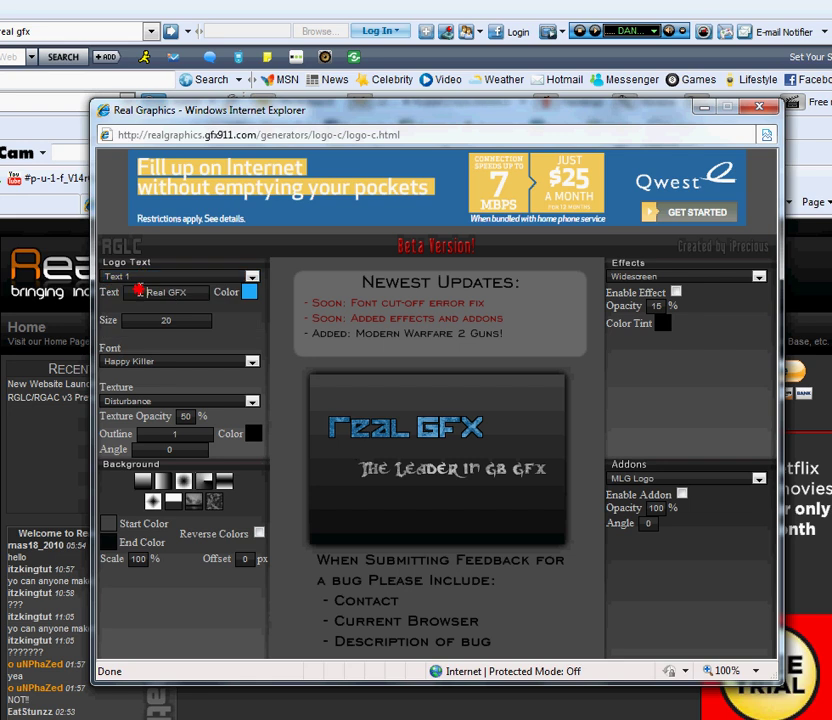
left_click_drag(118, 292, 196, 290)
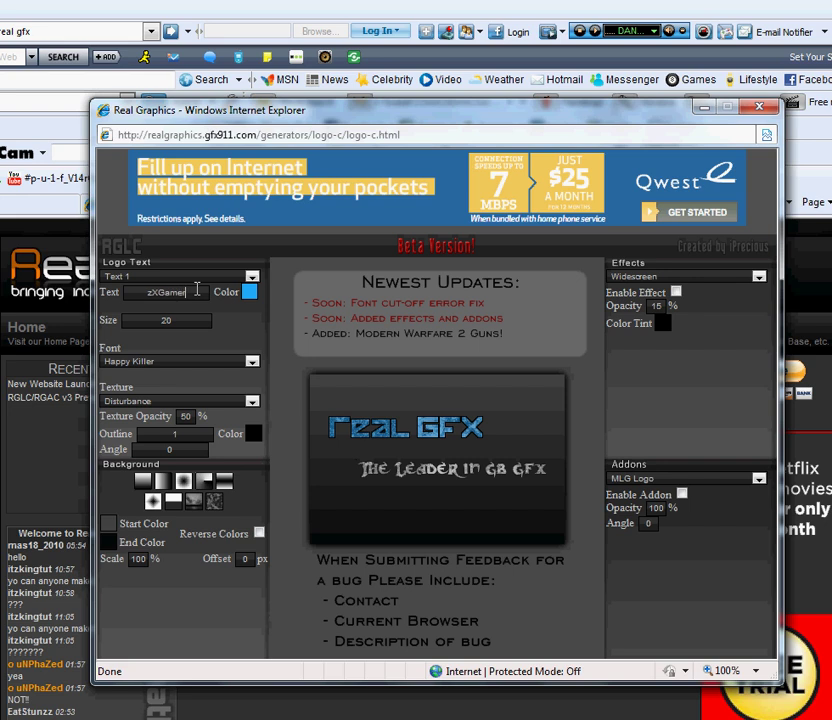
left_click(248, 333)
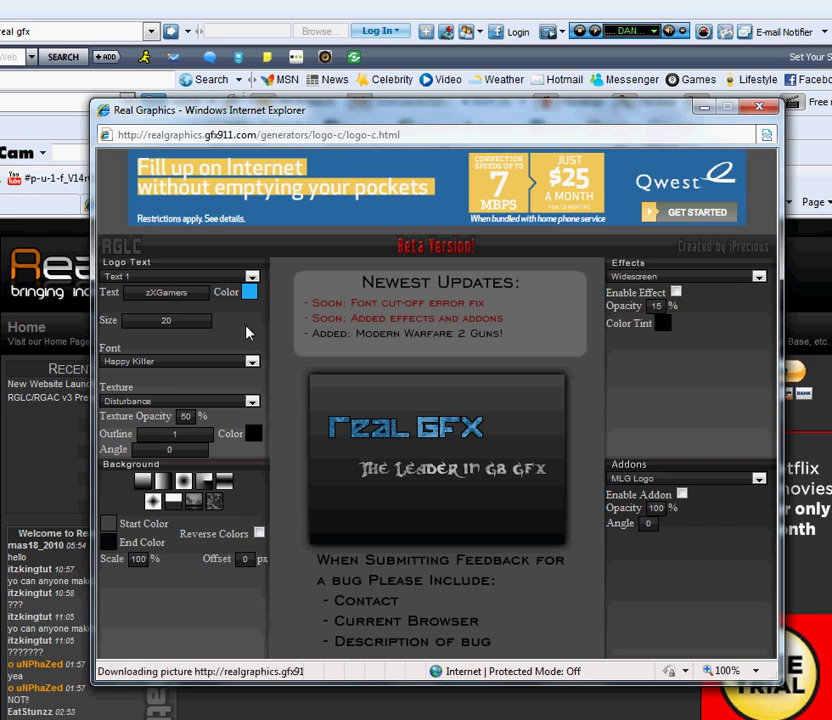
Colour the zXGamers text bright green and move it to the top centre of the logo
left_click(247, 293)
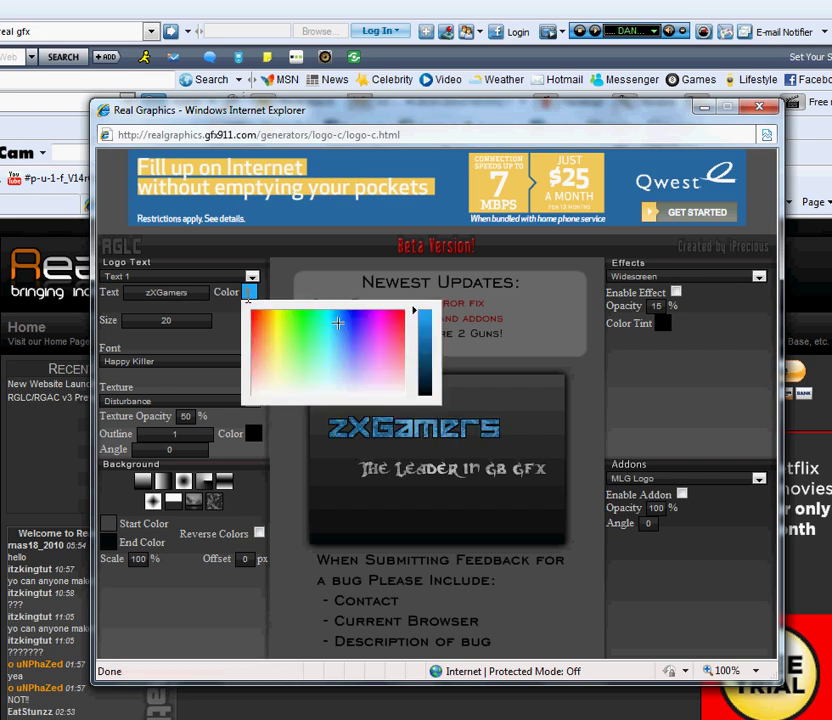
left_click_drag(334, 331, 305, 349)
left_click(299, 322)
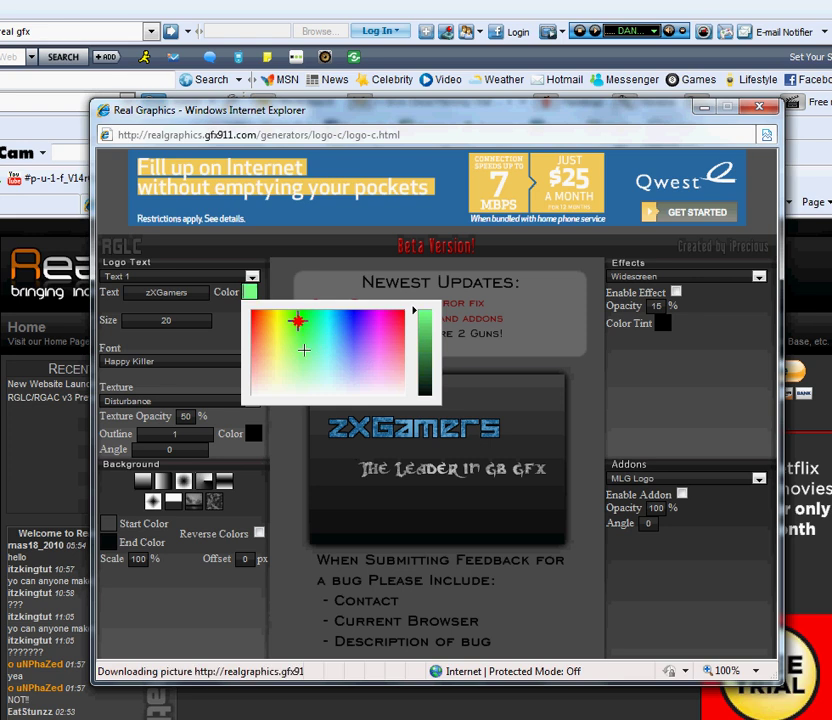
left_click(312, 473)
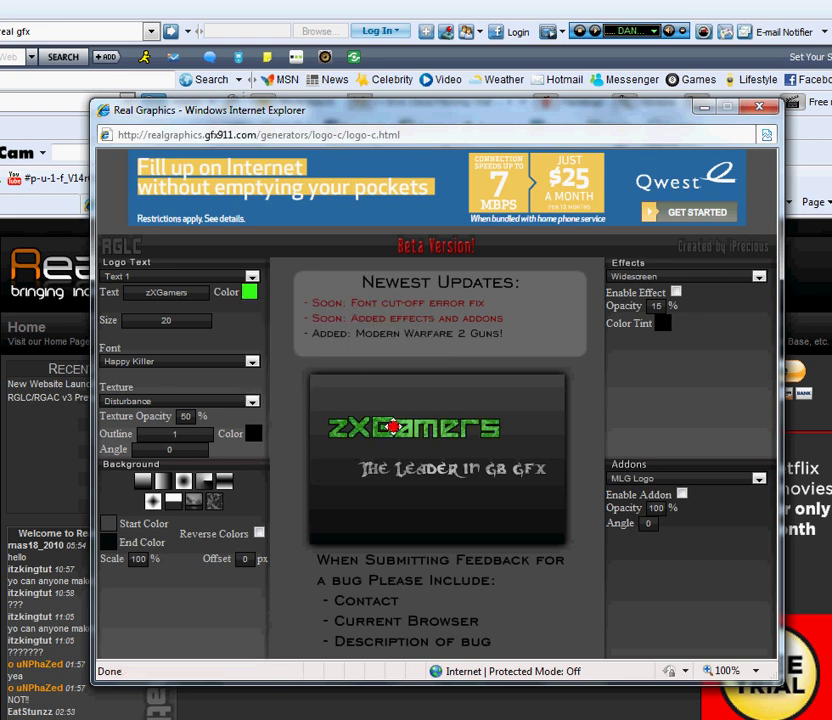
left_click_drag(392, 426, 418, 396)
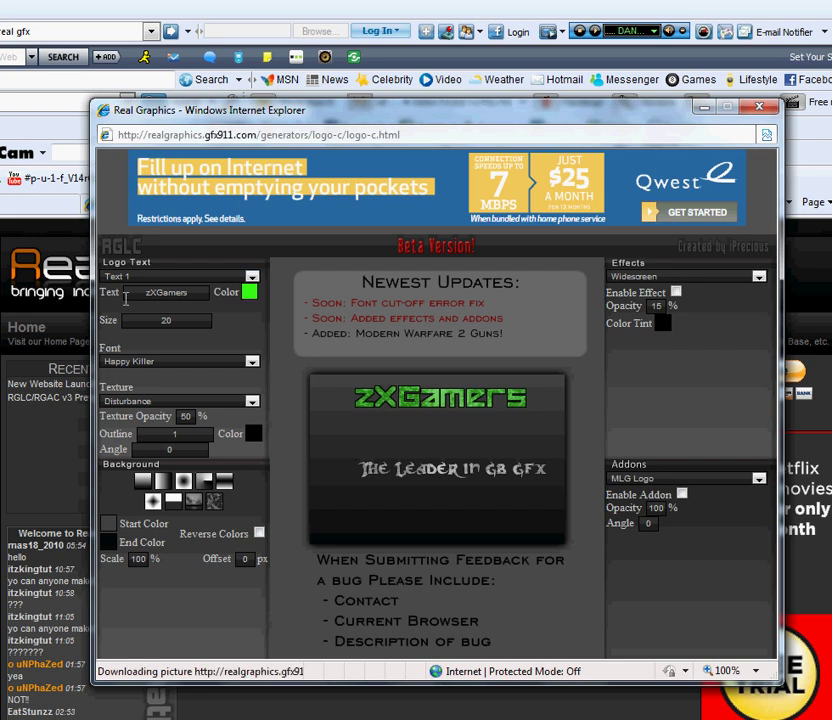
Replace the wording of Text 2 with "Subscribe" and place it directly below zXGamers
left_click(185, 276)
left_click(199, 289)
left_click(203, 278)
left_click(205, 292)
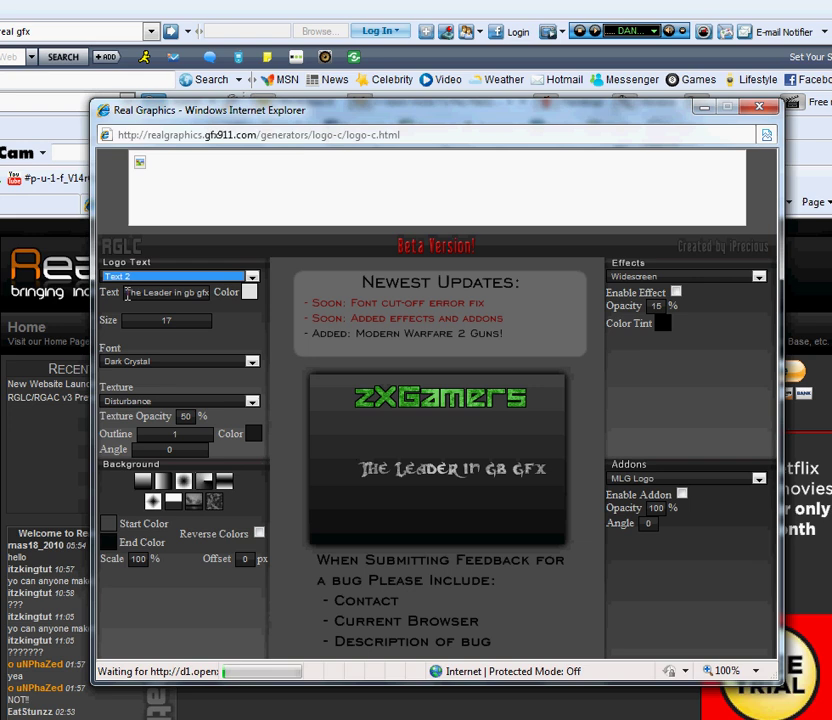
left_click_drag(125, 292, 236, 299)
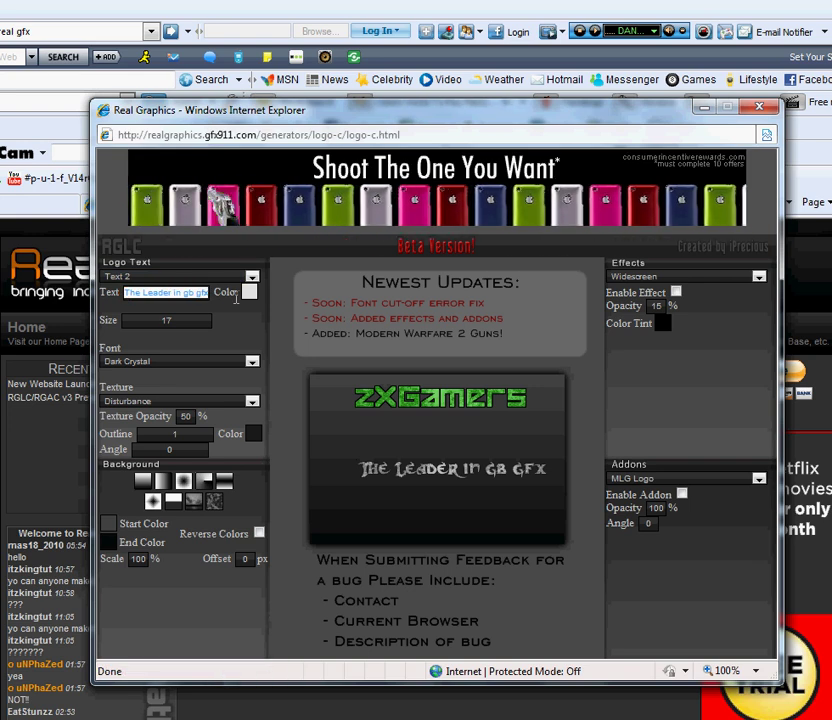
type("Subscribe")
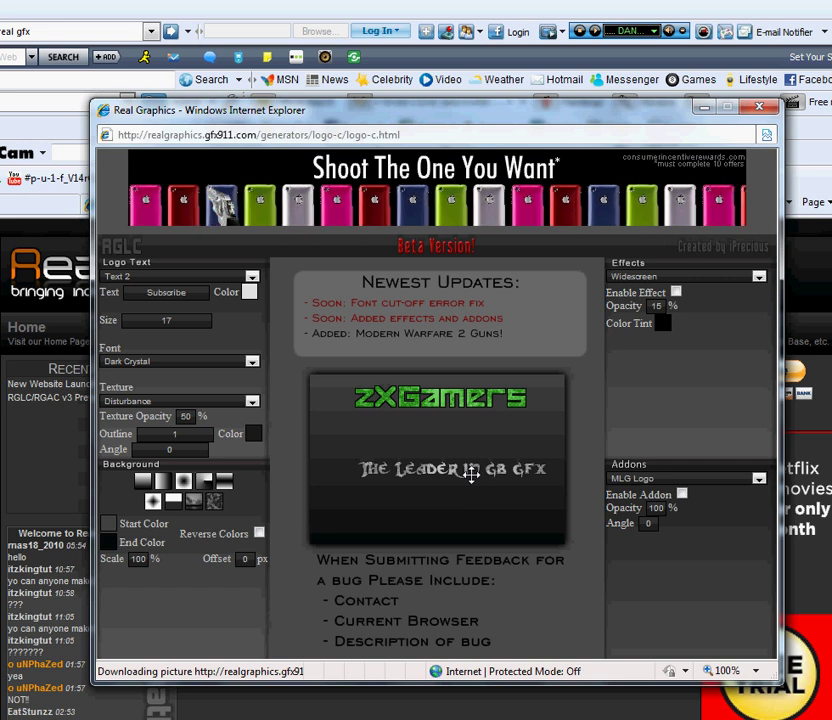
left_click_drag(423, 466, 453, 424)
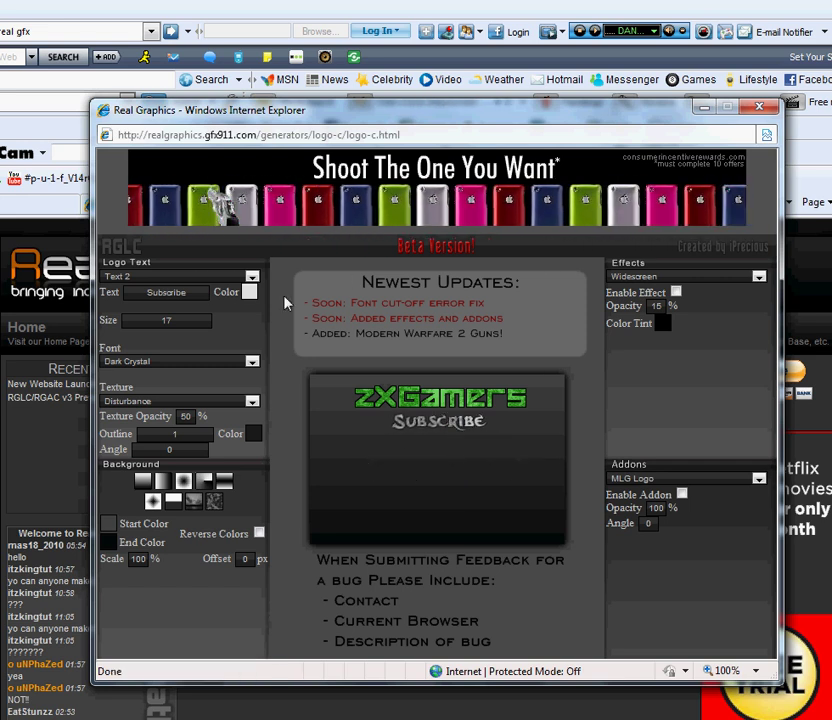
Make the Subscribe text black at size 30 and centre it beneath zXGamers
left_click(247, 290)
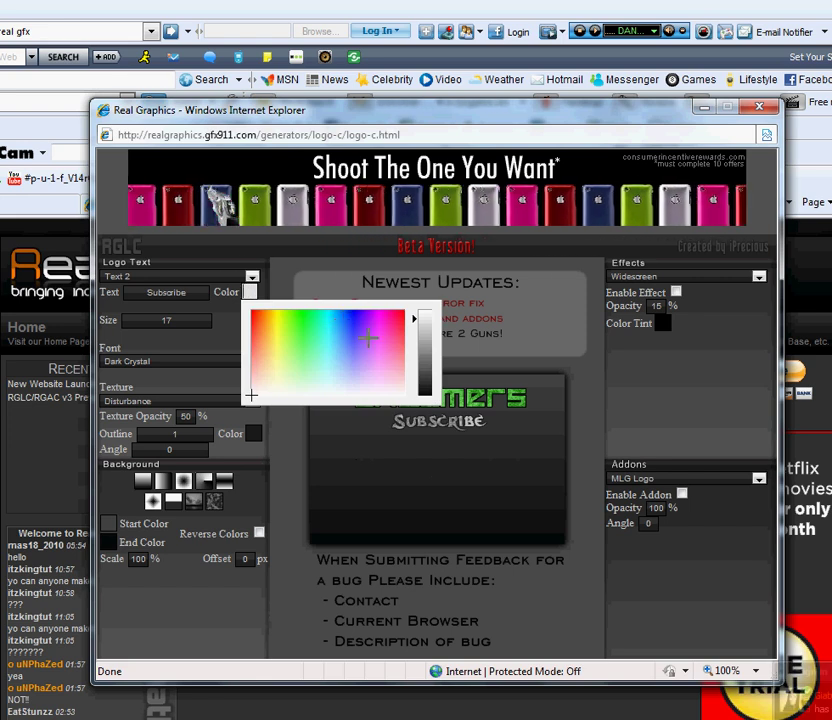
left_click_drag(422, 389, 425, 399)
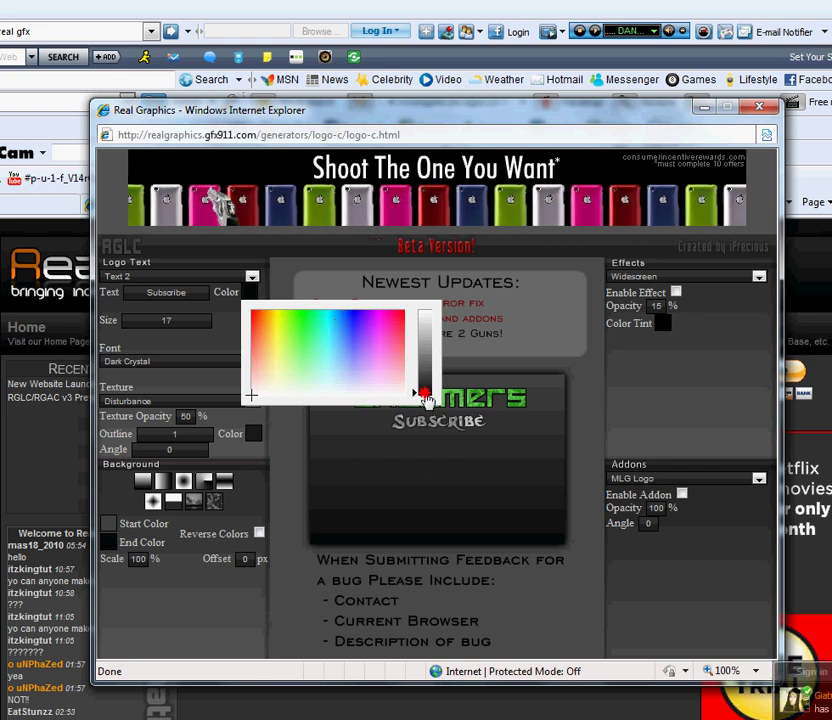
left_click(435, 448)
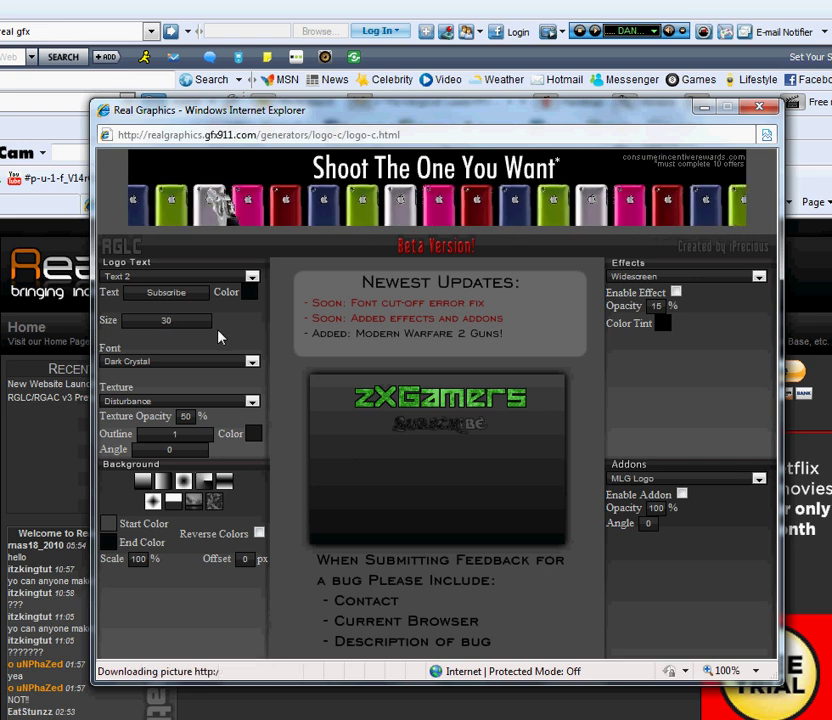
left_click_drag(458, 437, 425, 436)
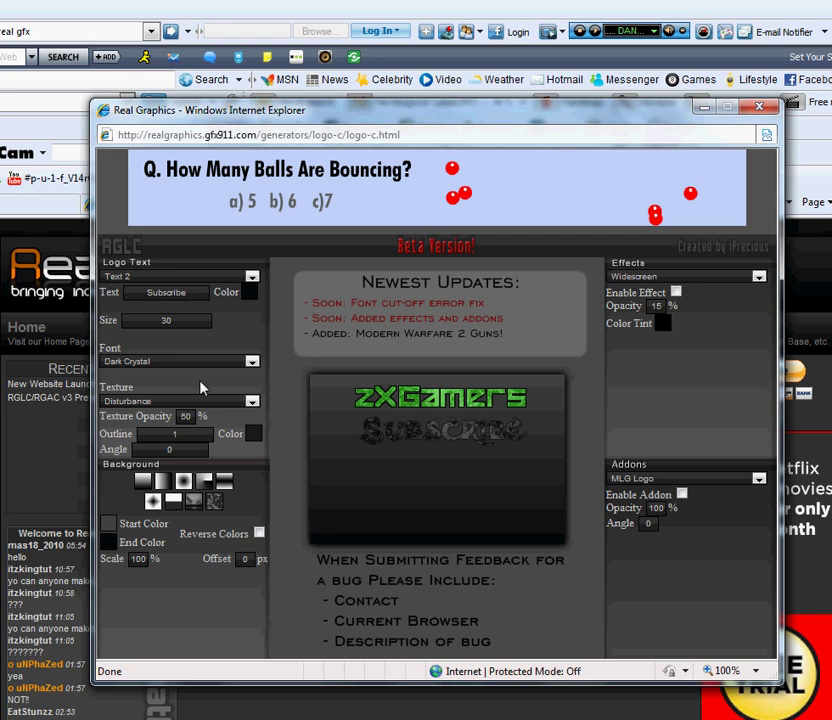
Change the Subscribe text's font to Defused and shift the text left so it fits inside the logo
left_click(170, 368)
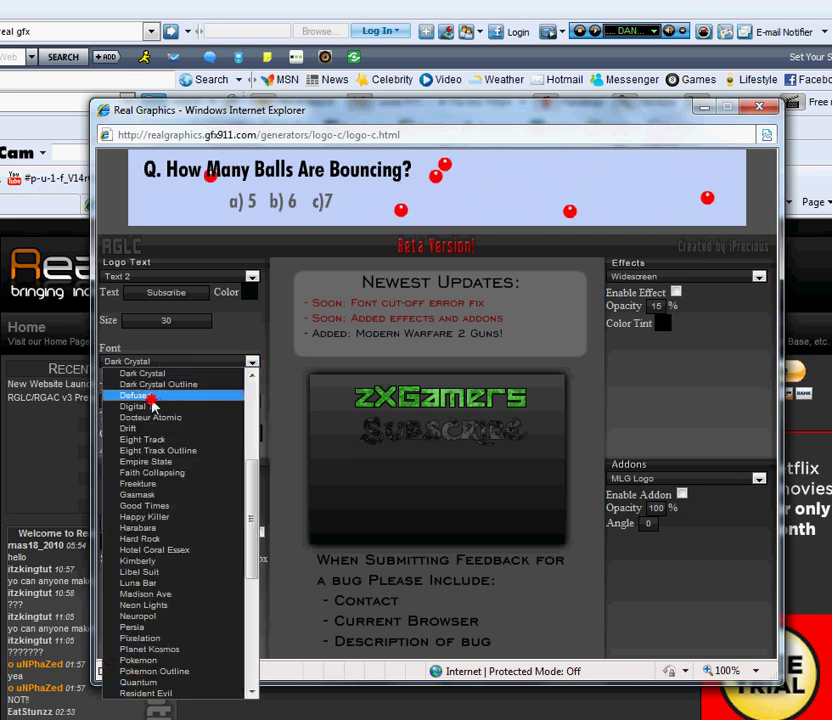
left_click(156, 397)
left_click(398, 475)
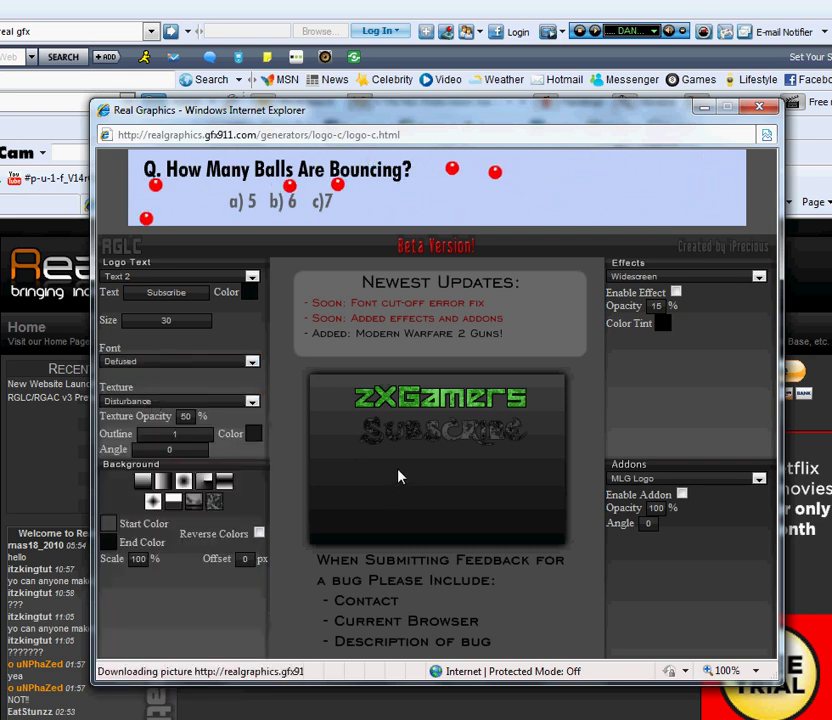
left_click_drag(429, 433, 391, 431)
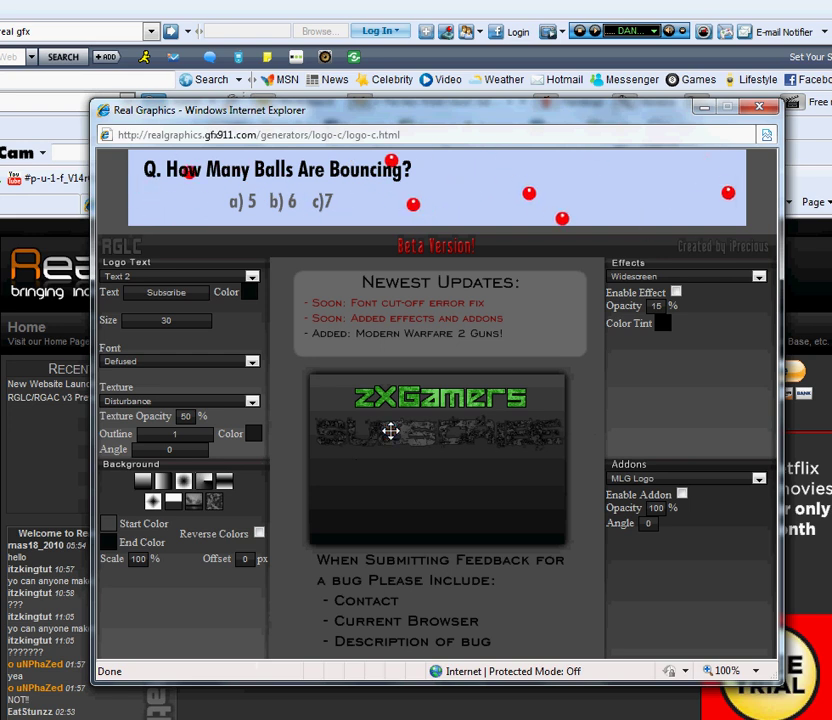
Set the Subscribe text's size to 20 and centre it beneath zXGamers
left_click(199, 325)
double_click(164, 321)
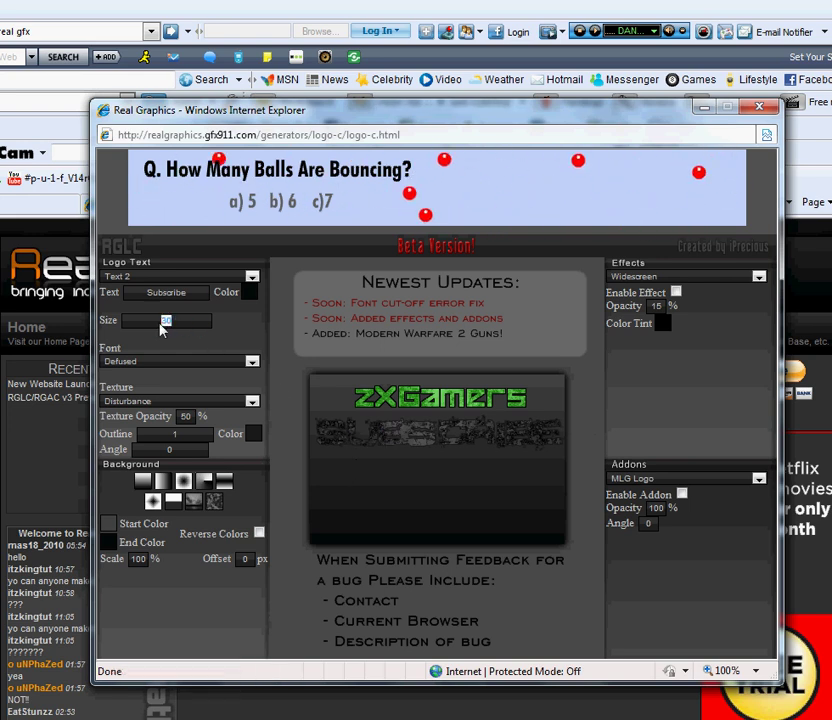
type("20")
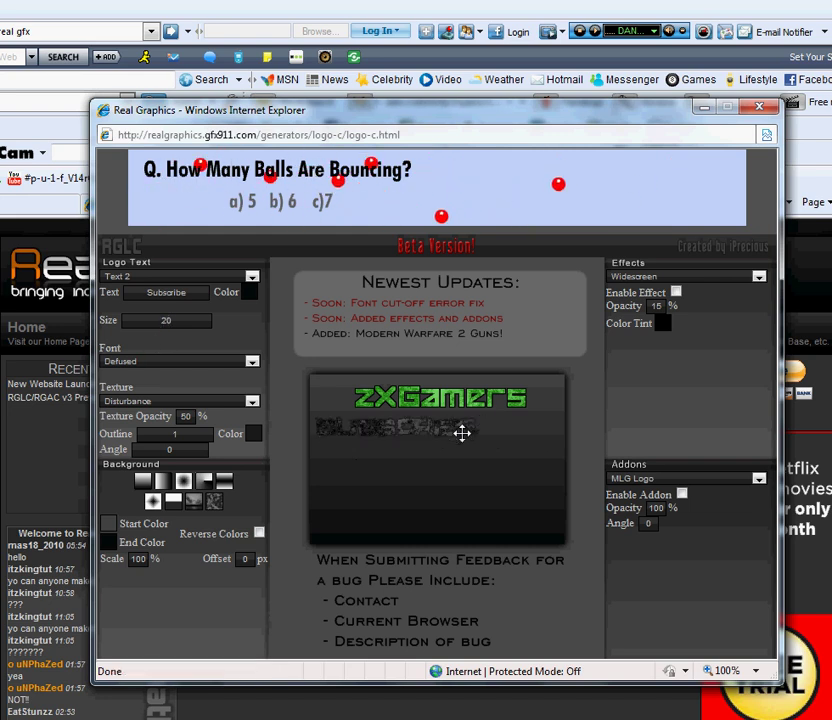
mouse_move(469, 432)
left_mouse_down()
mouse_move(520, 434)
mouse_move(485, 433)
left_mouse_up()
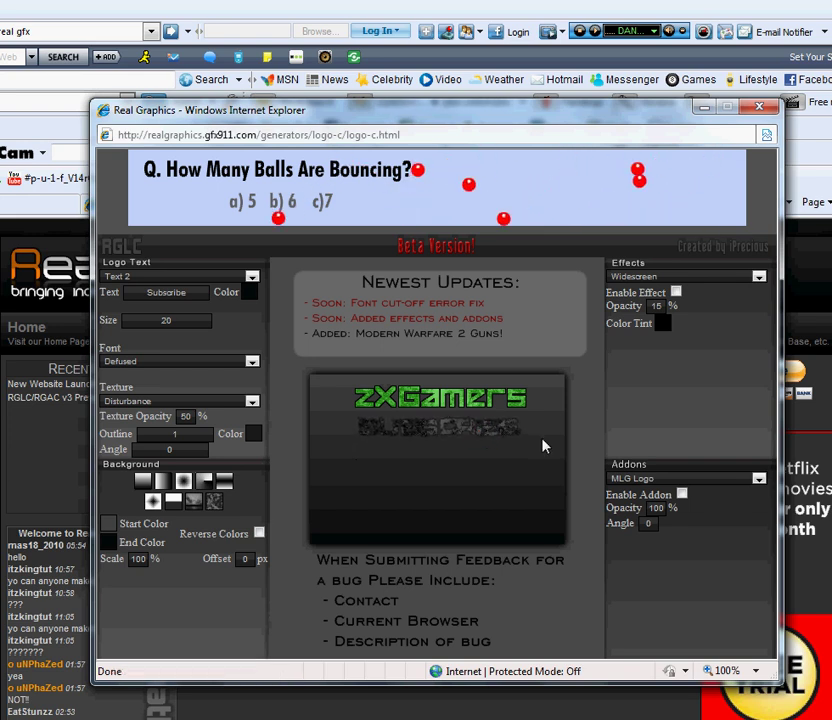
Enable the MLG Logo addon and position it centrally below the Subscribe text
left_click(656, 479)
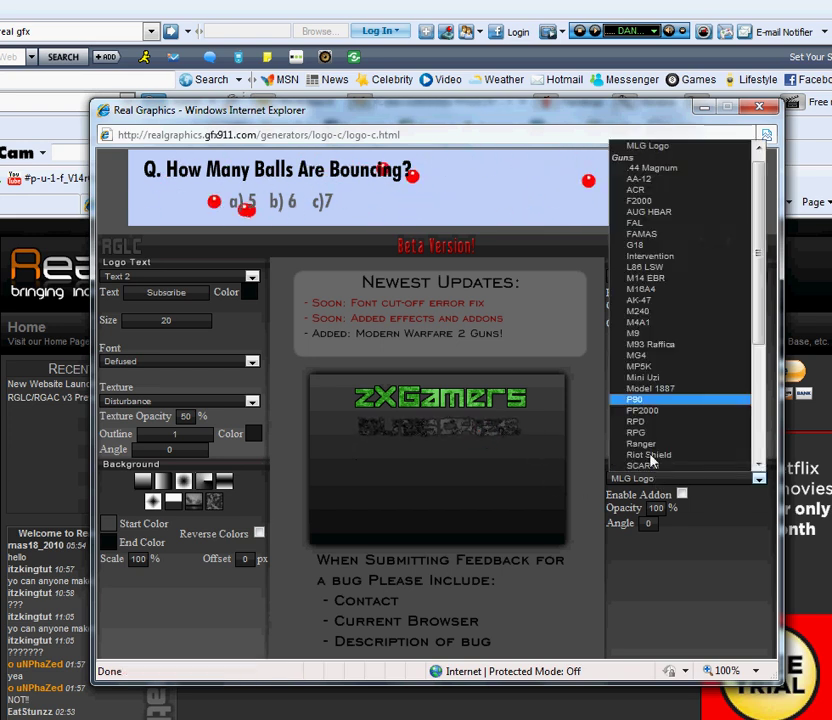
left_click(678, 147)
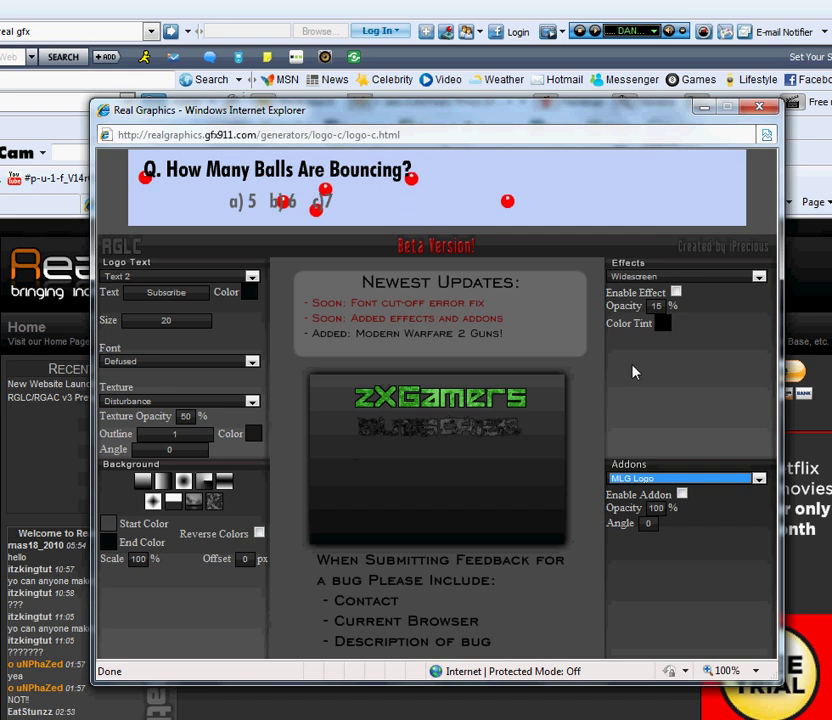
left_click(682, 495)
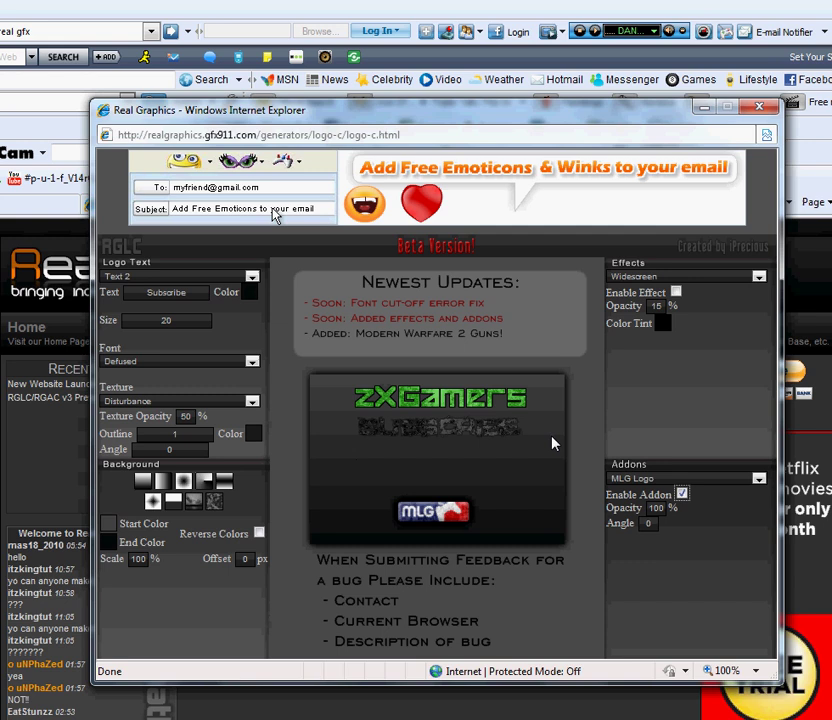
left_click_drag(431, 510, 440, 456)
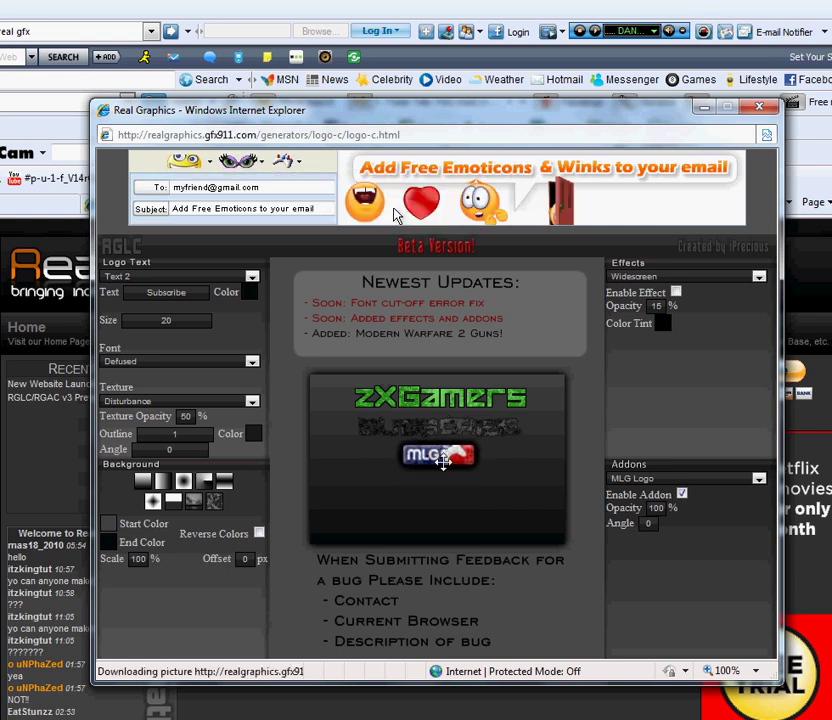
Choose the Intervention gun from the addons and enable it on the logo
left_click(680, 480)
scroll(681, 375, "down", 4)
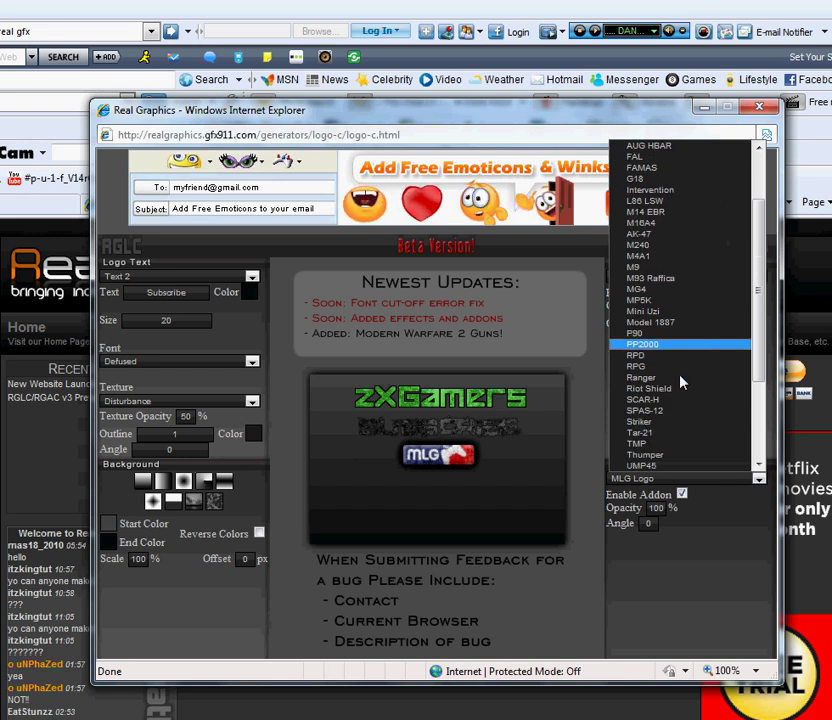
scroll(681, 382, "up", 1)
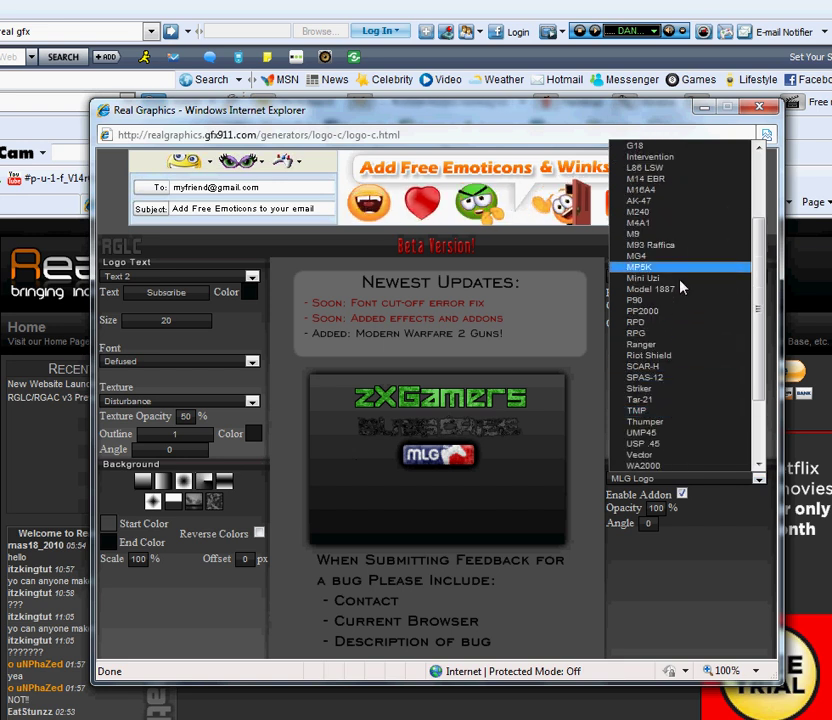
scroll(678, 320, "up", 2)
scroll(676, 258, "up", 1)
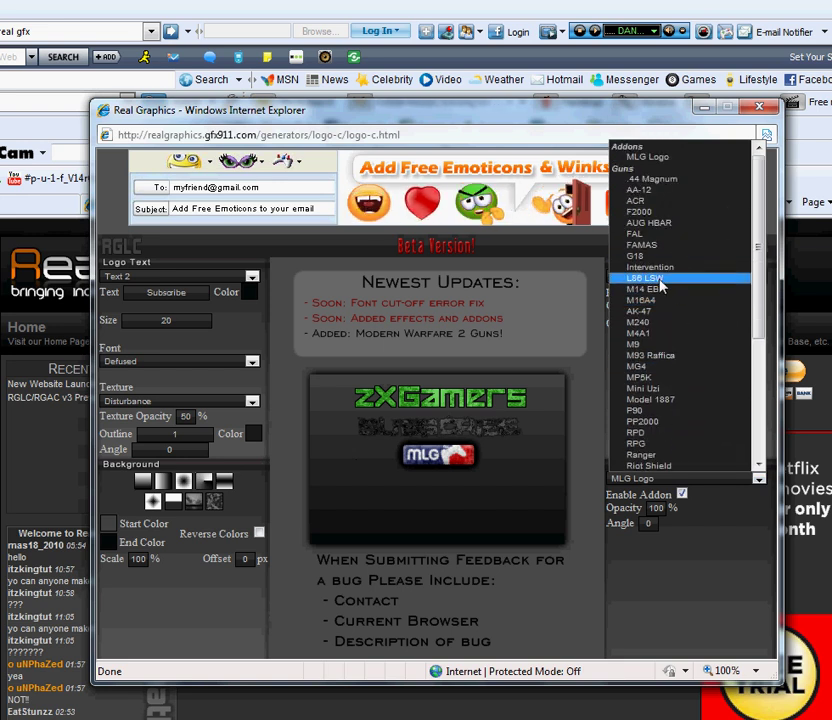
left_click(650, 265)
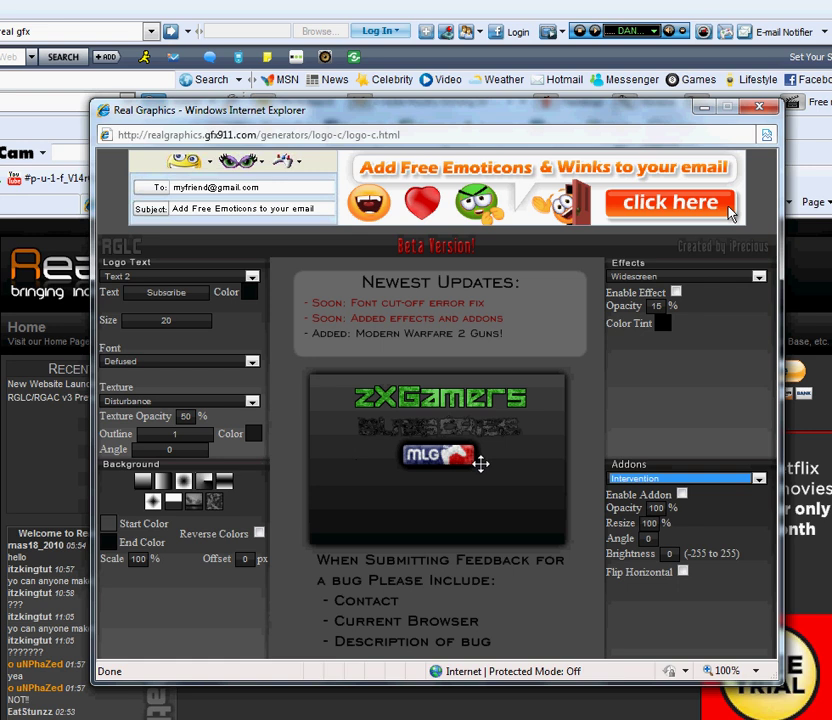
left_click(681, 494)
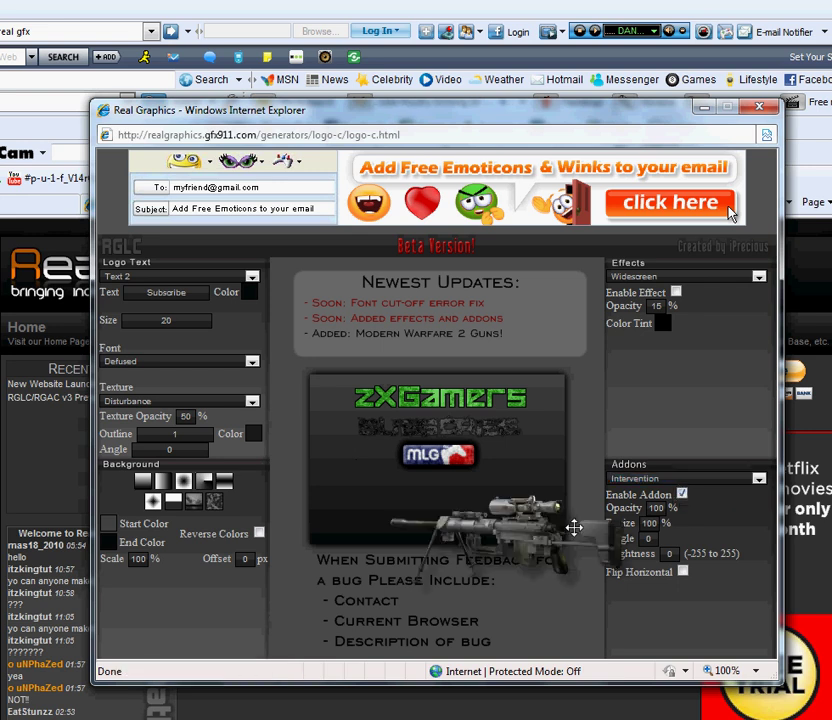
Resize the Intervention rifle to 60% and position it inside the logo, centred beneath the MLG badge
left_click_drag(574, 527, 523, 497)
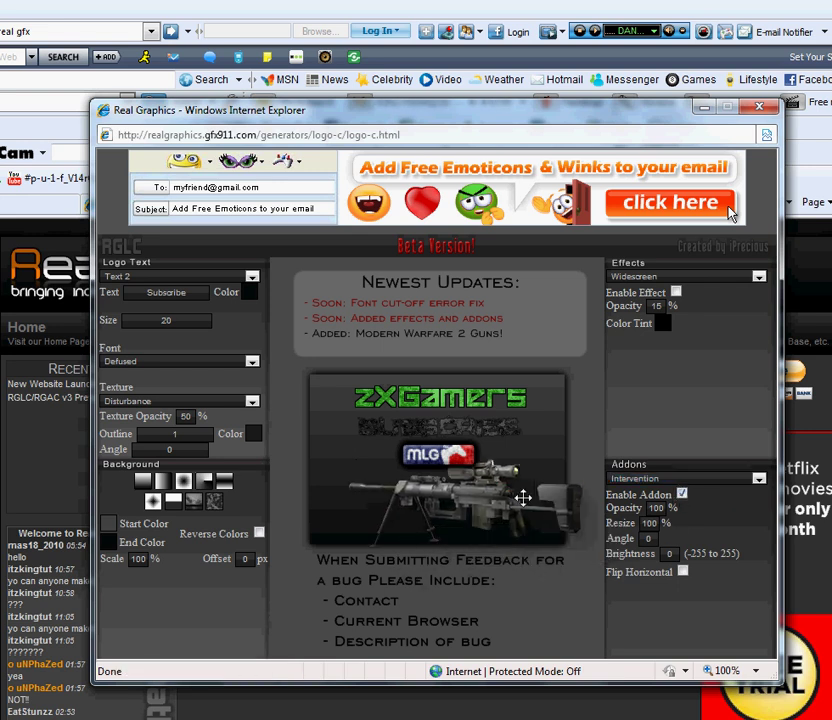
double_click(657, 524)
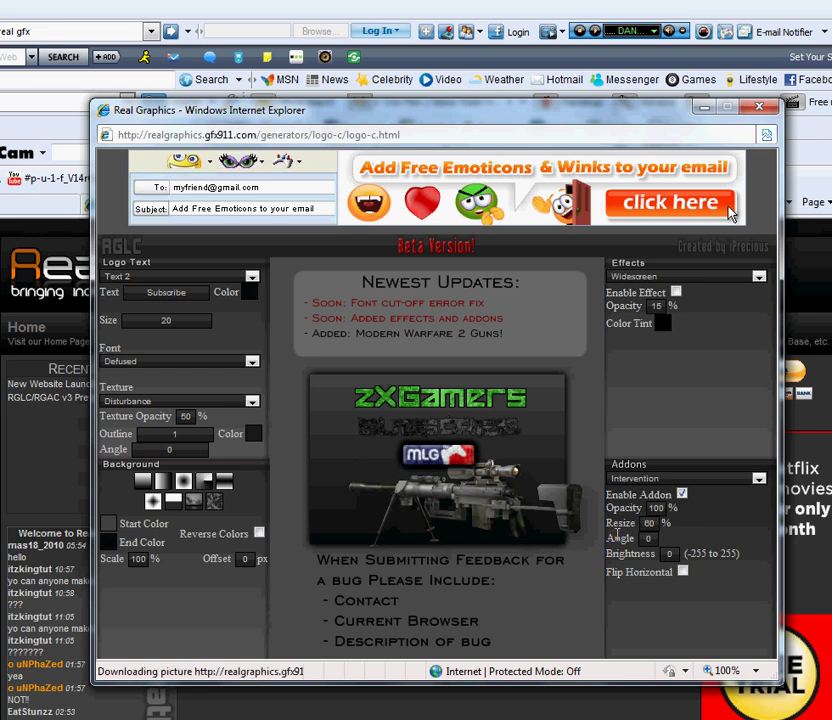
mouse_move(462, 525)
left_mouse_down()
mouse_move(421, 459)
mouse_move(449, 512)
left_mouse_up()
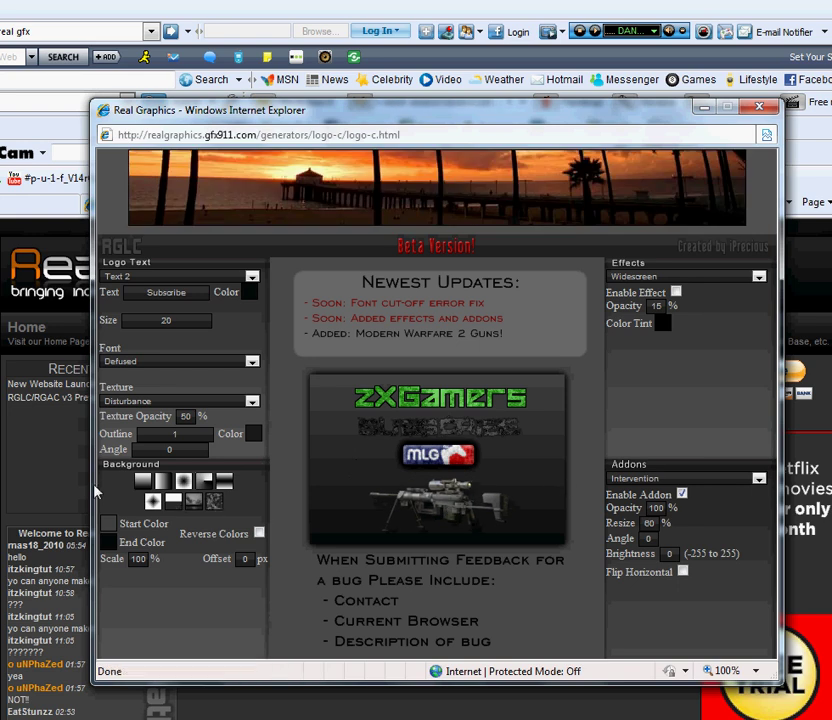
Change the logo background to the camo style with the Arctic pattern
left_click(160, 485)
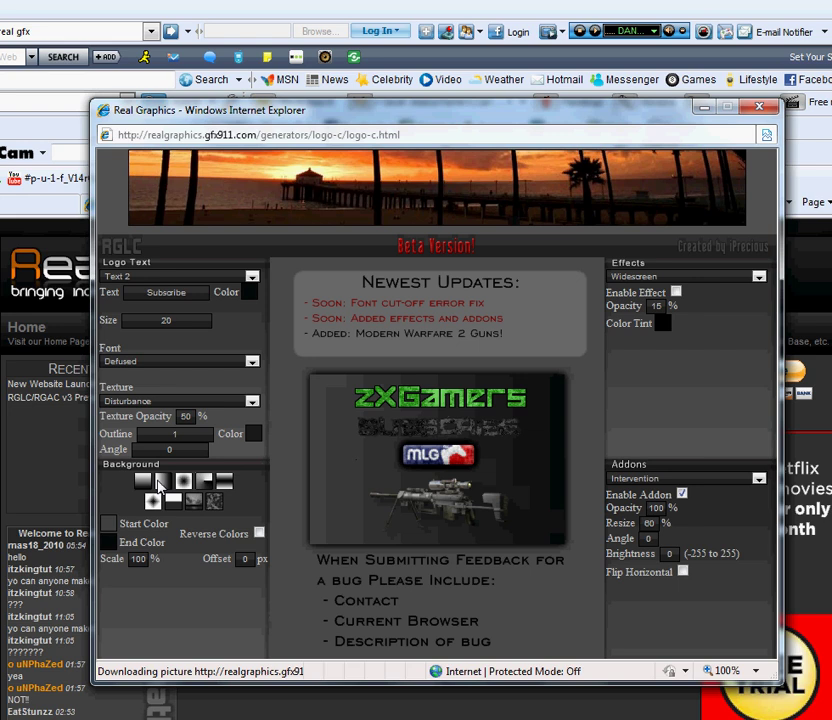
left_click(182, 484)
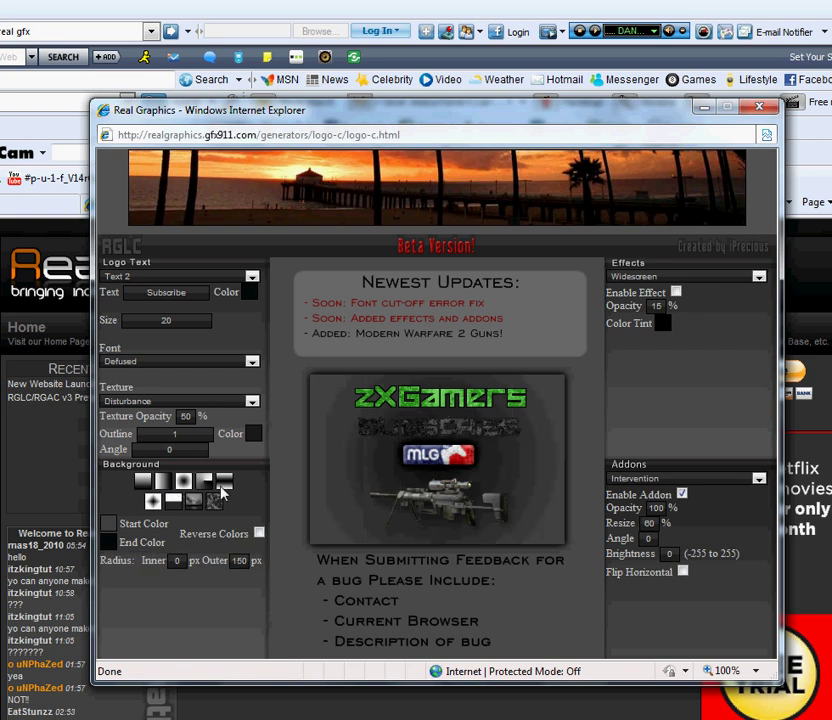
left_click(216, 500)
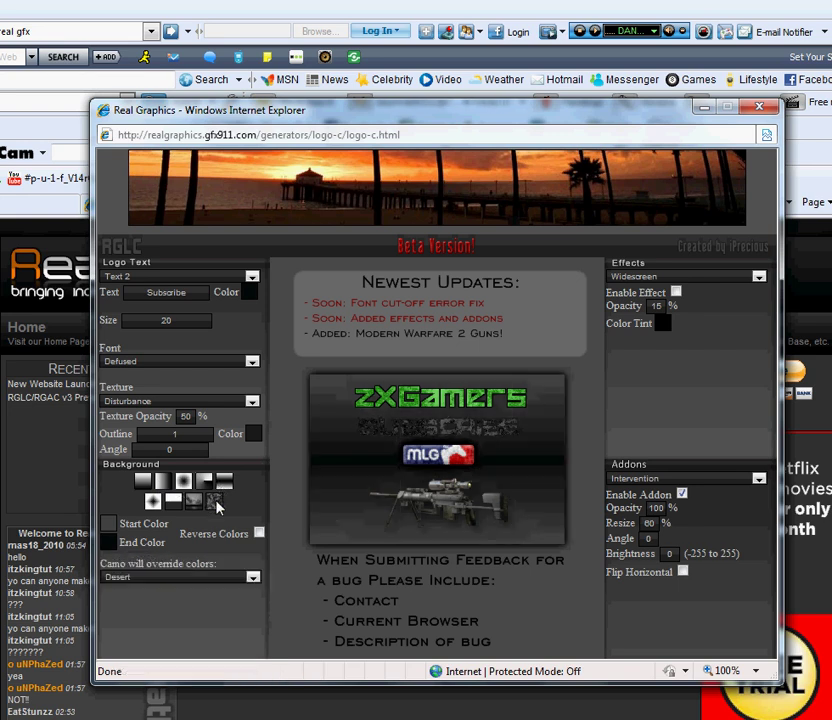
left_click(199, 578)
left_click(155, 599)
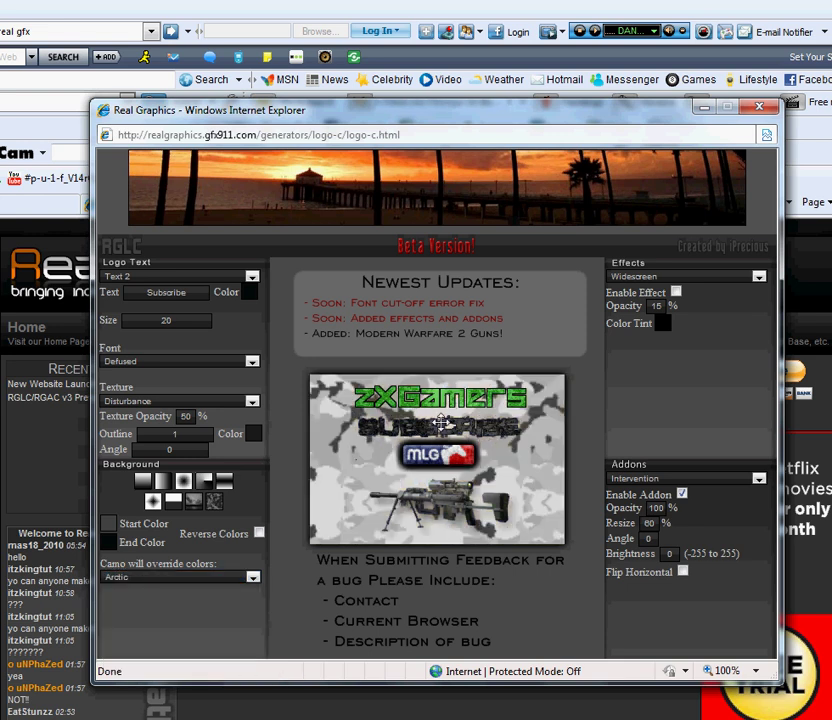
Change the Subscribe text's colour to bright red
left_click(247, 292)
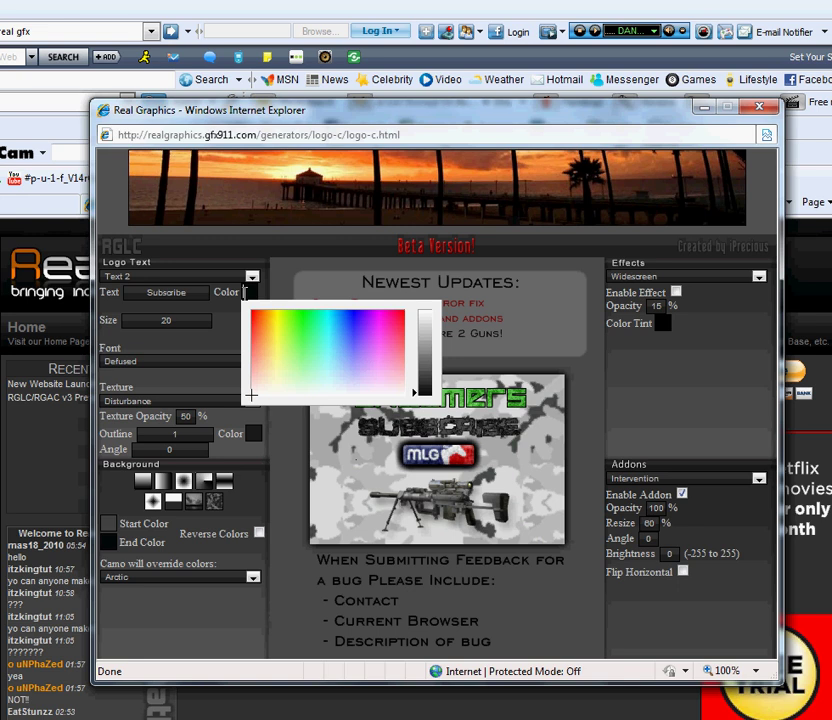
left_click(425, 318)
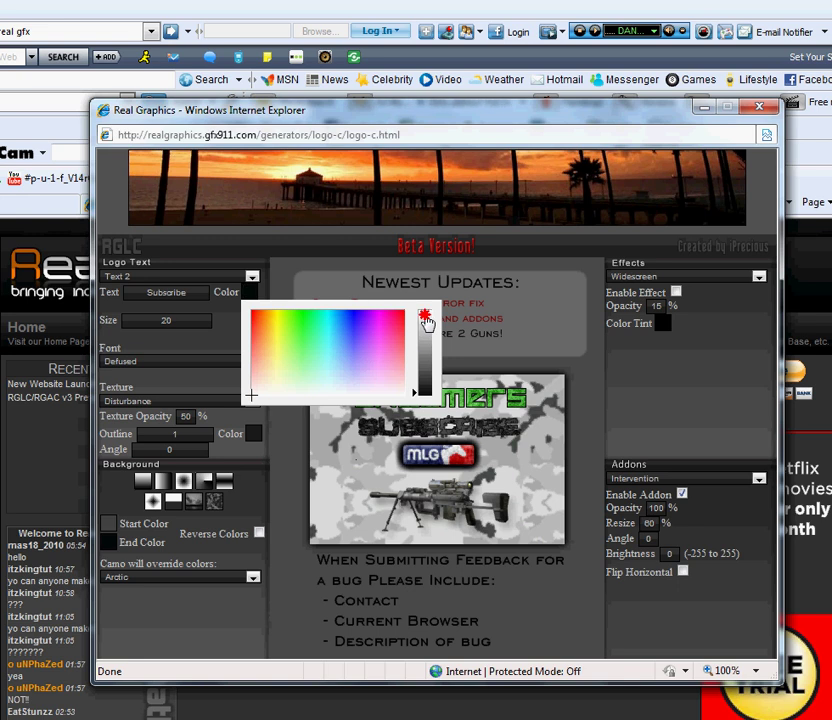
left_click(252, 337)
left_click(255, 318)
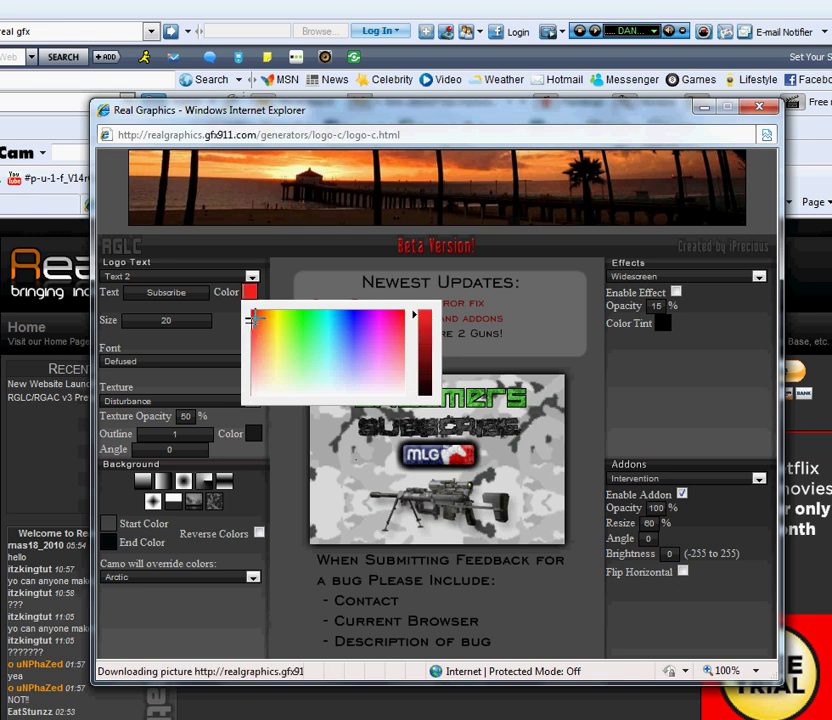
left_click(314, 476)
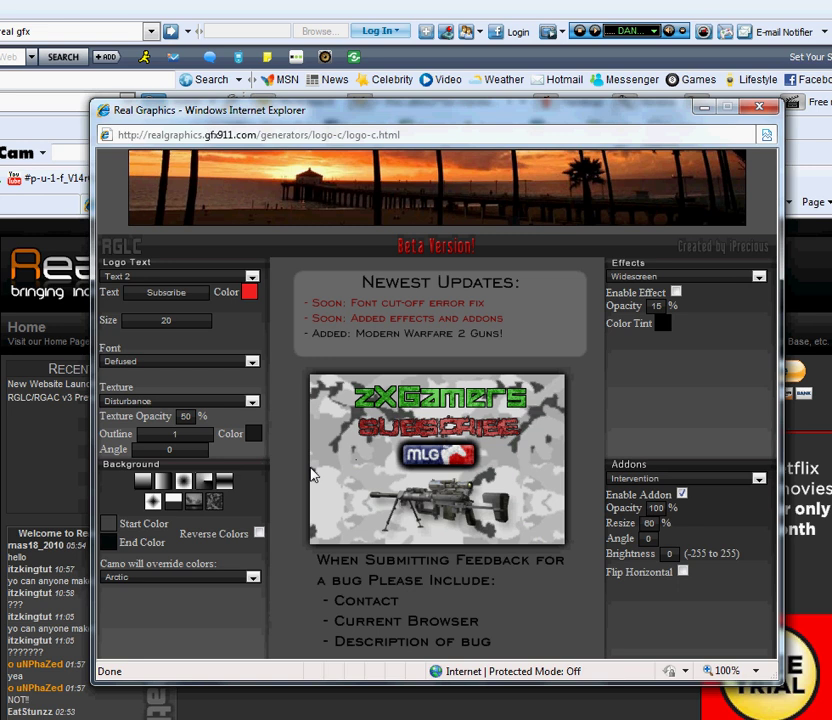
Try the Red Tiger, Fall and Desert camo backgrounds and set the pattern back to Arctic
left_click(145, 580)
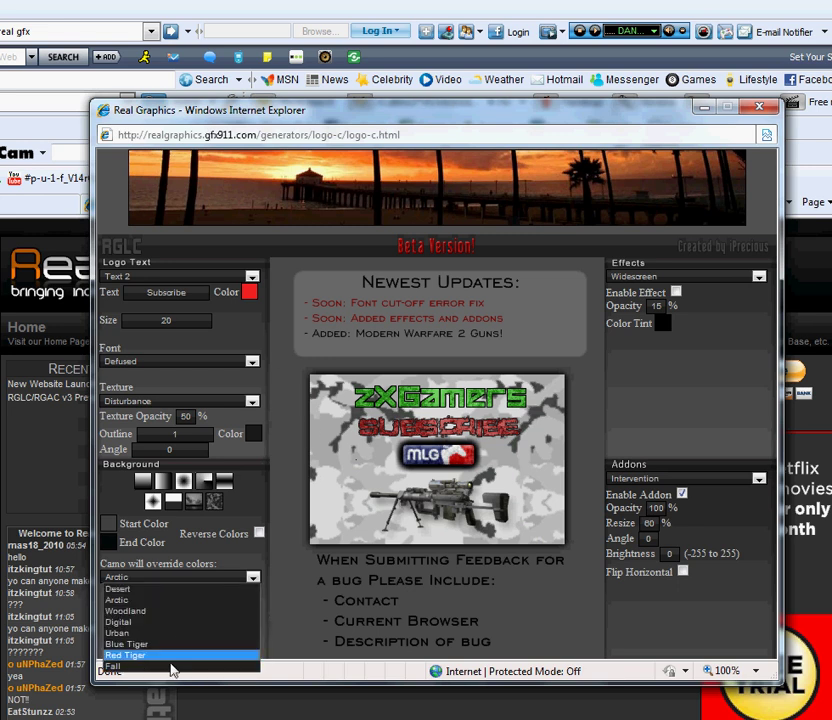
left_click(135, 654)
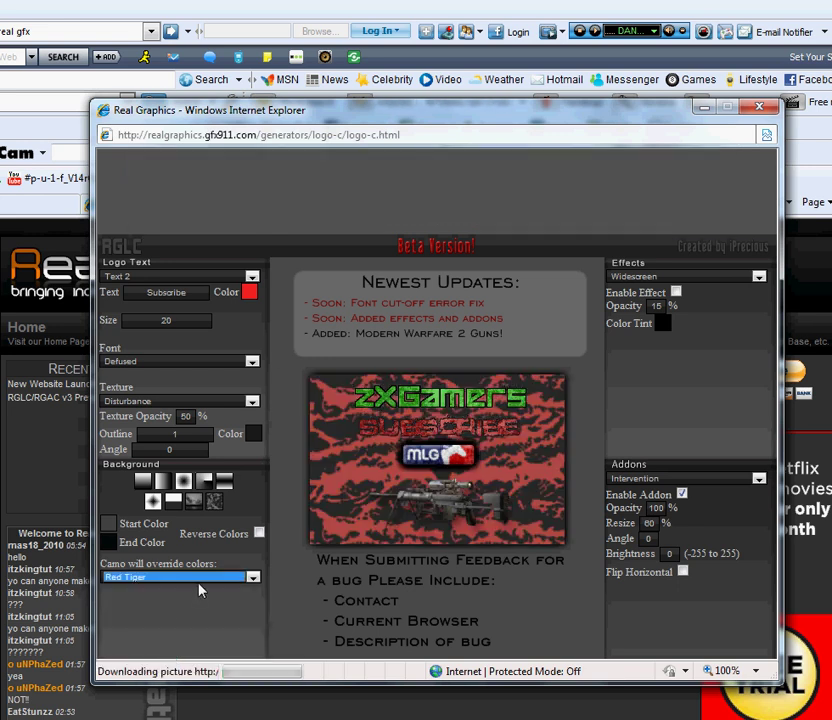
left_click(185, 578)
left_click(158, 664)
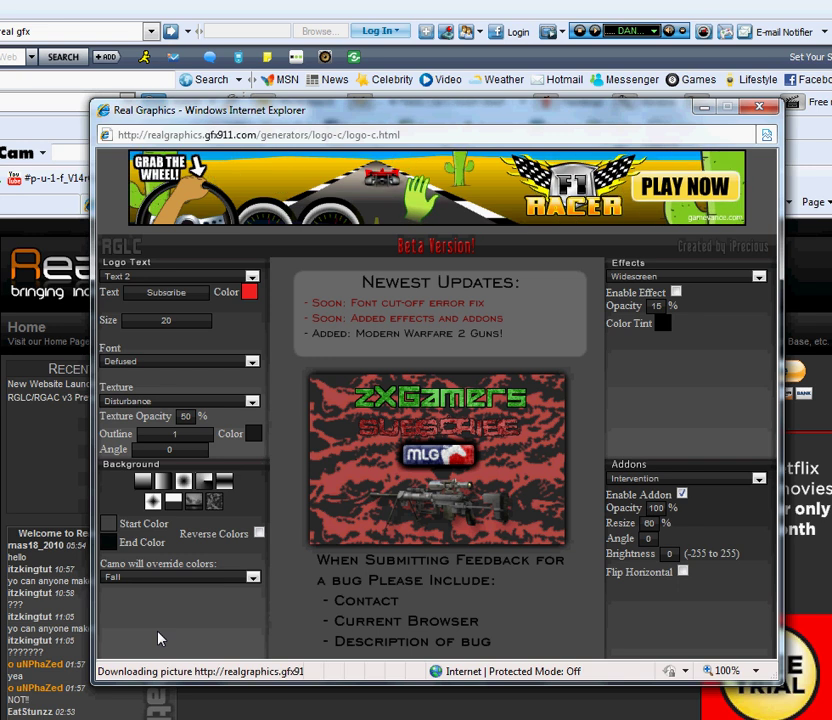
left_click(155, 577)
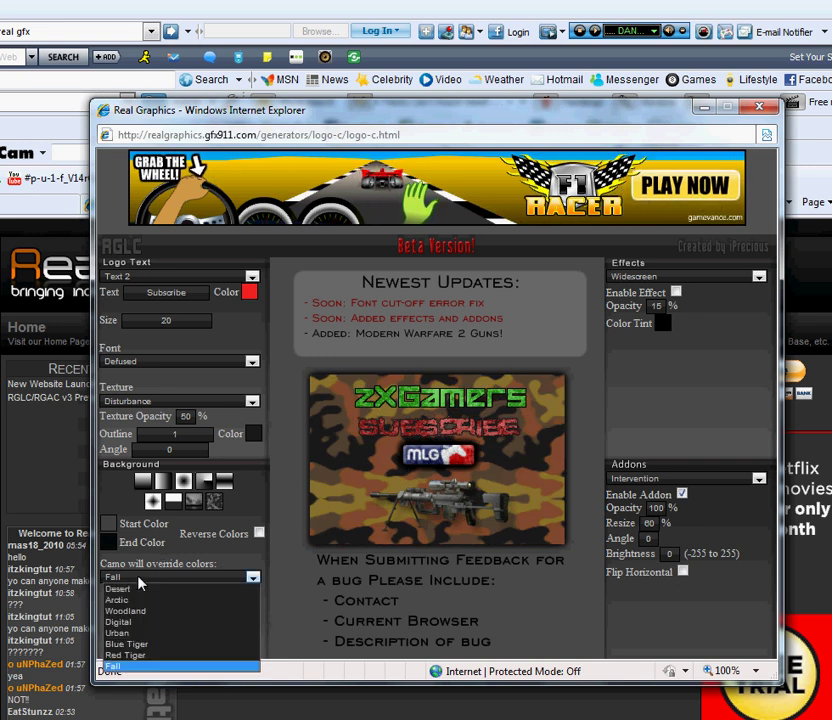
left_click(135, 589)
left_click(140, 578)
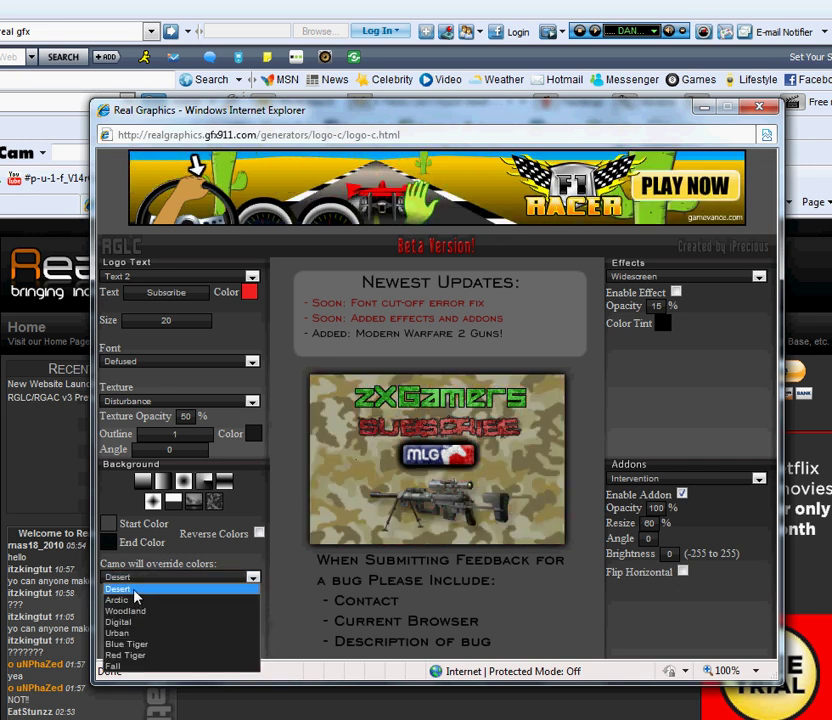
left_click(122, 601)
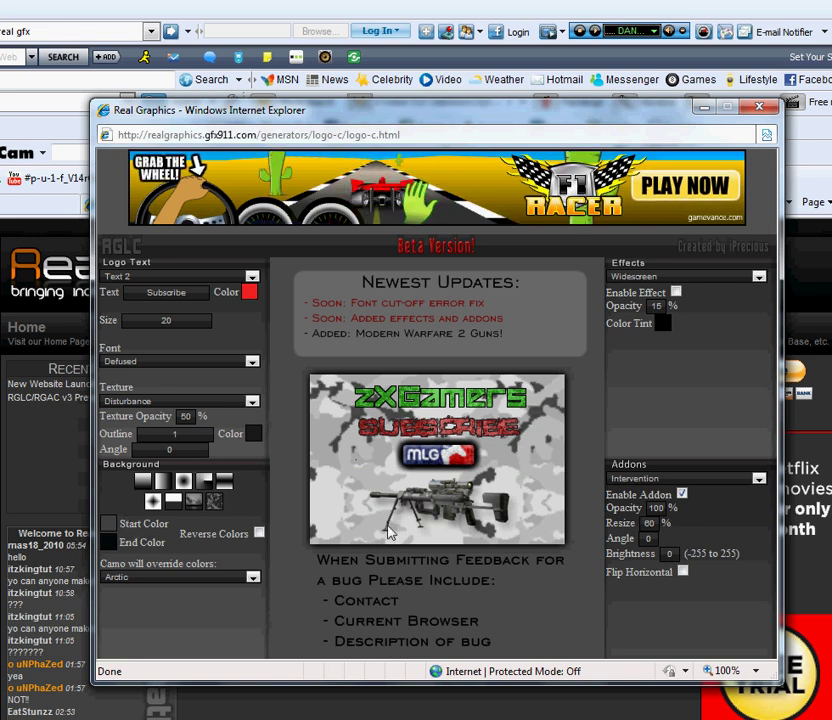
Switch the text settings to Text 1, the zXGamers title
left_click(141, 278)
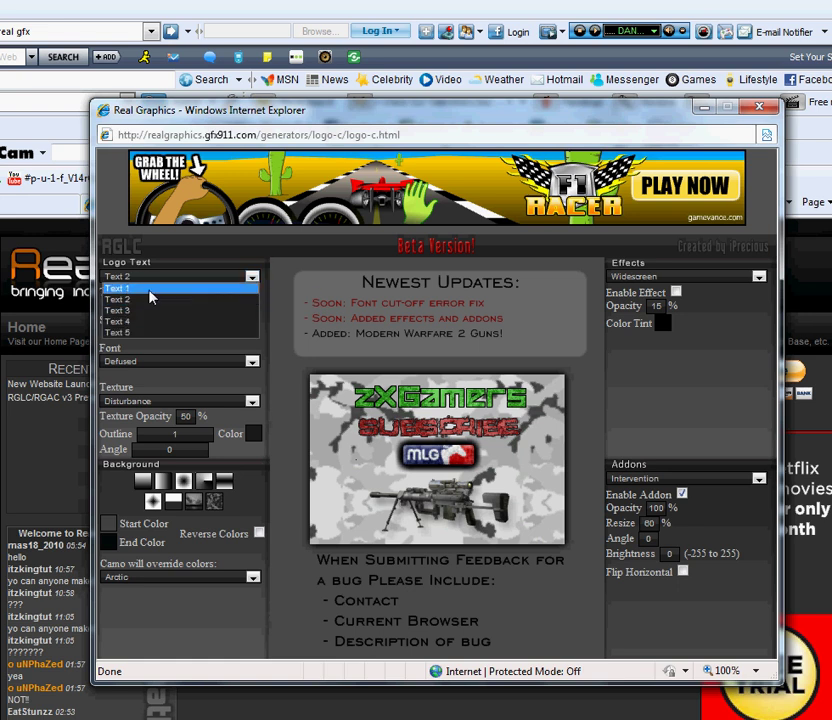
left_click(150, 287)
left_click(157, 343)
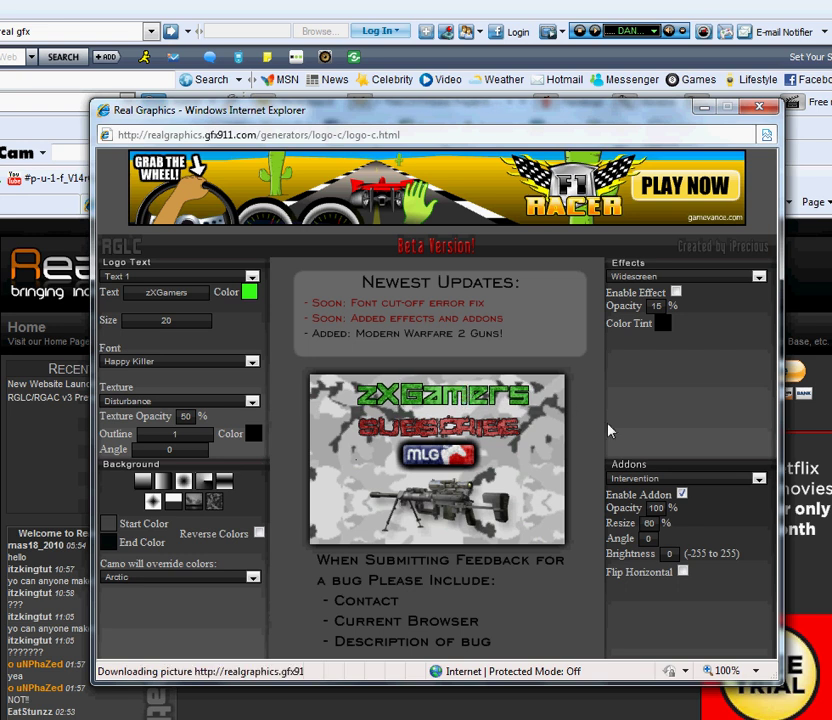
Enable the Modern Warfare 2 logo addon and place it between the zXGamers and Subscribe texts
left_click(693, 480)
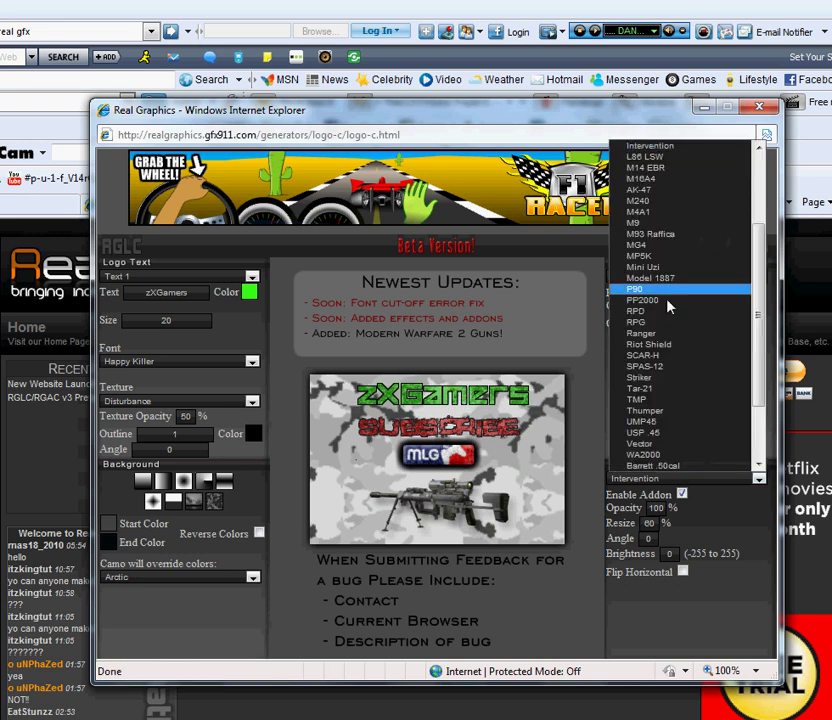
scroll(667, 260, "down", 3)
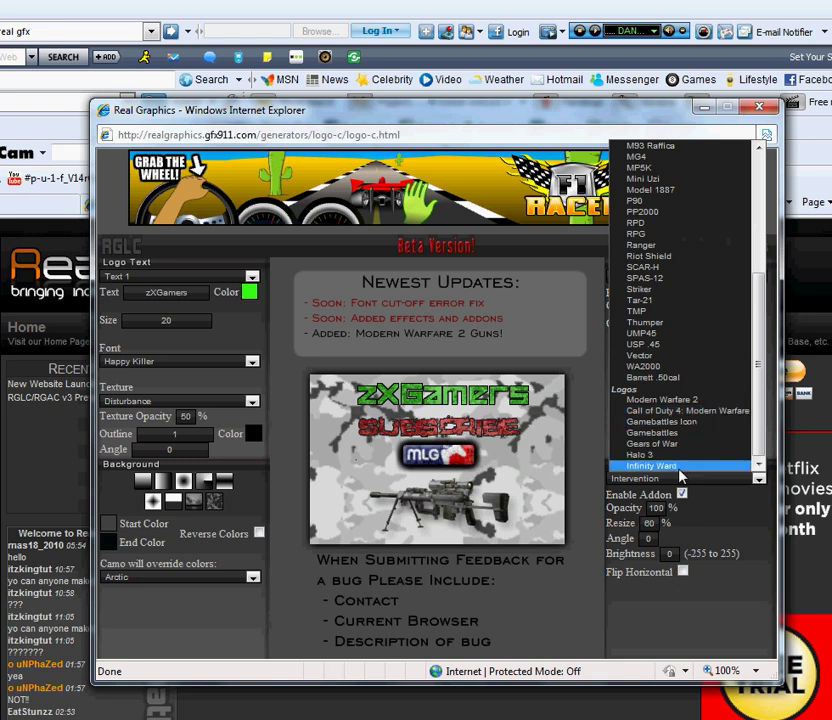
left_click(700, 397)
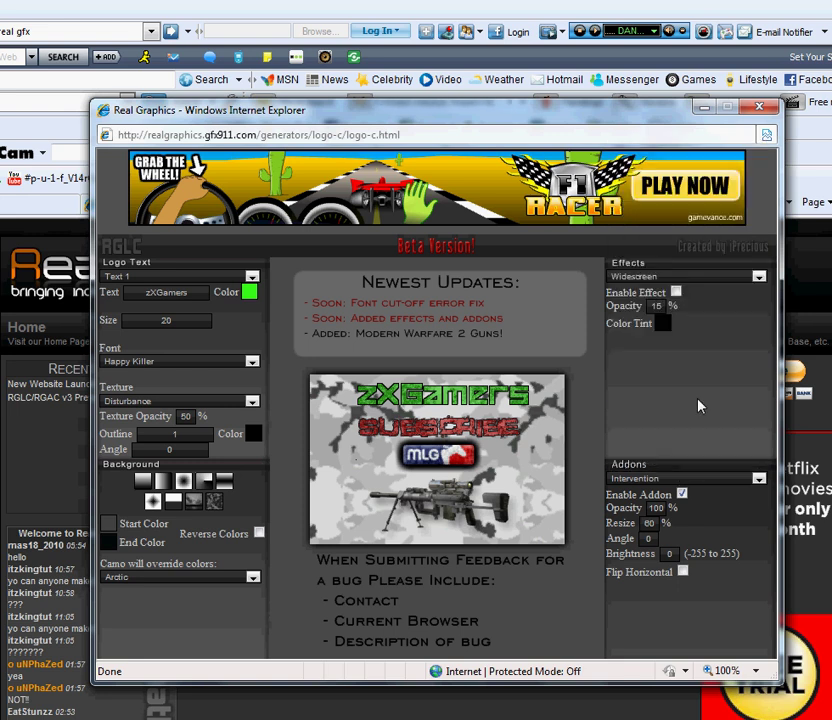
left_click(682, 493)
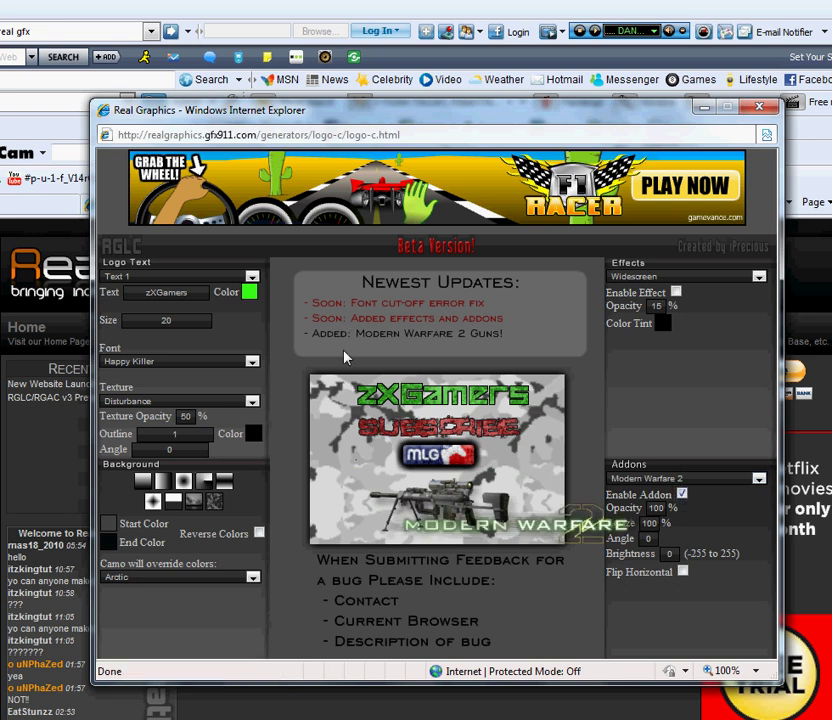
left_click_drag(514, 523, 480, 415)
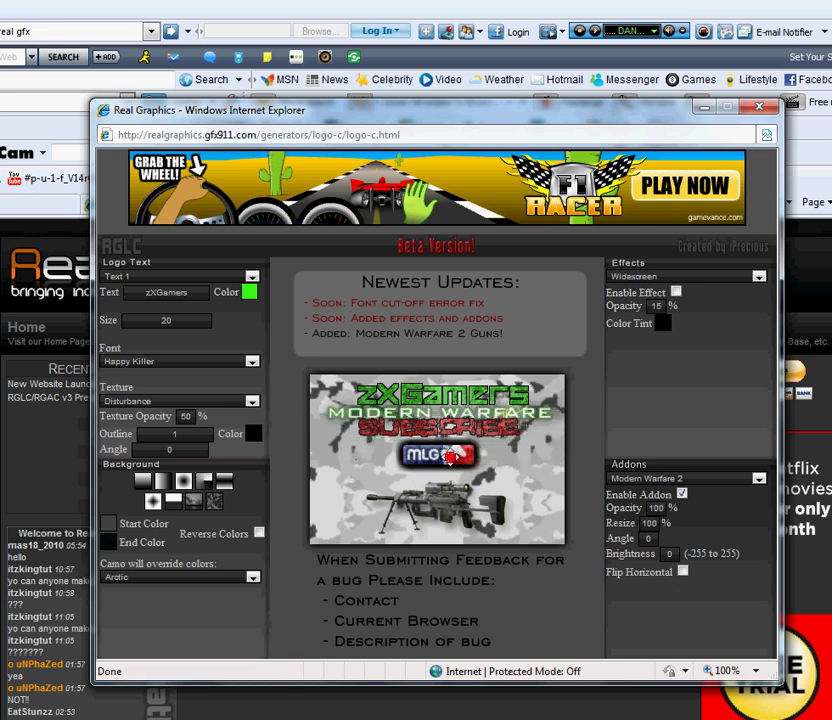
Space out the logo's elements by moving the zXGamers title up and the Subscribe text, MLG badge and rifle down
mouse_move(450, 457)
left_mouse_down()
mouse_move(442, 431)
mouse_move(454, 505)
left_mouse_up()
mouse_move(464, 429)
left_mouse_down()
mouse_move(466, 442)
mouse_move(476, 422)
left_mouse_up()
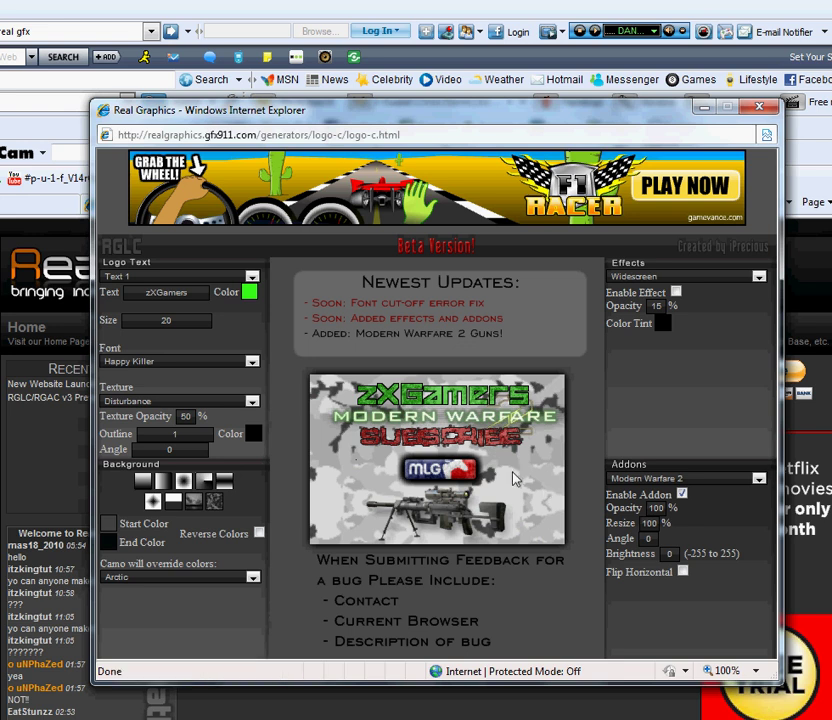
mouse_move(486, 406)
left_mouse_down()
mouse_move(433, 389)
mouse_move(498, 394)
mouse_move(472, 403)
mouse_move(470, 394)
left_mouse_up()
mouse_move(442, 467)
left_mouse_down()
mouse_move(463, 465)
mouse_move(455, 470)
left_mouse_up()
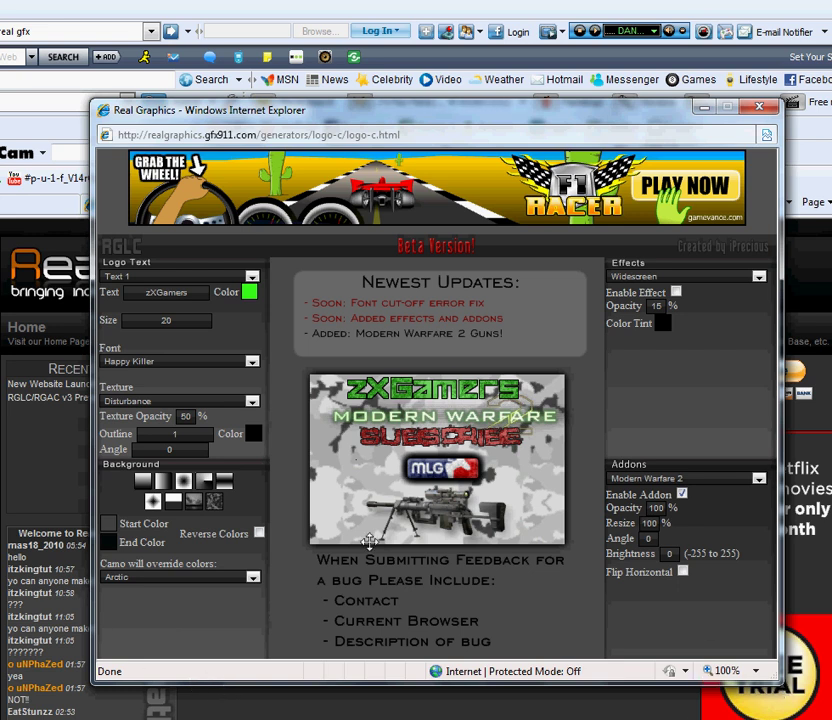
Close the Logo Creator window and launch the site's Avatar Creator
left_click(759, 107)
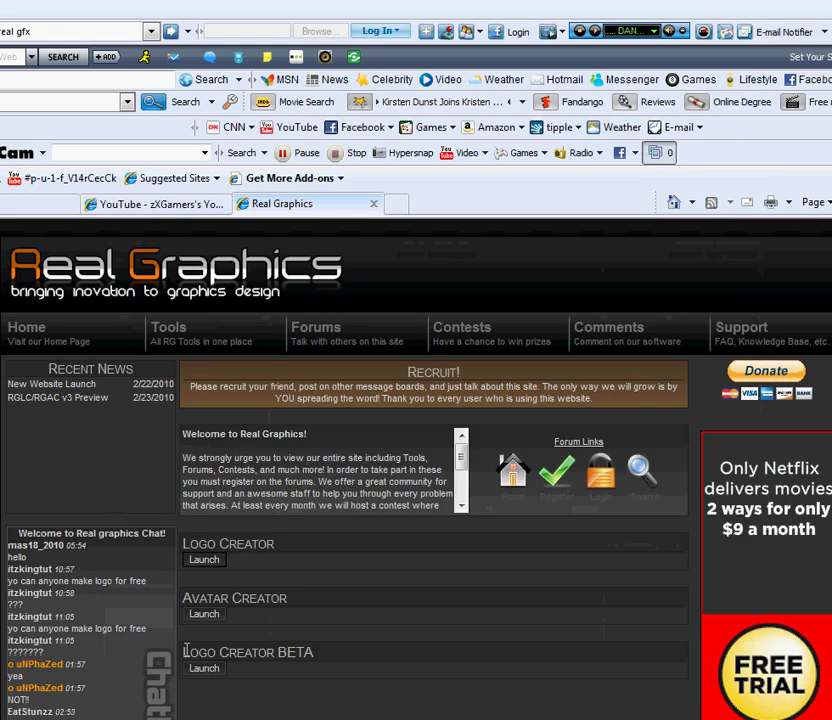
left_click(360, 590)
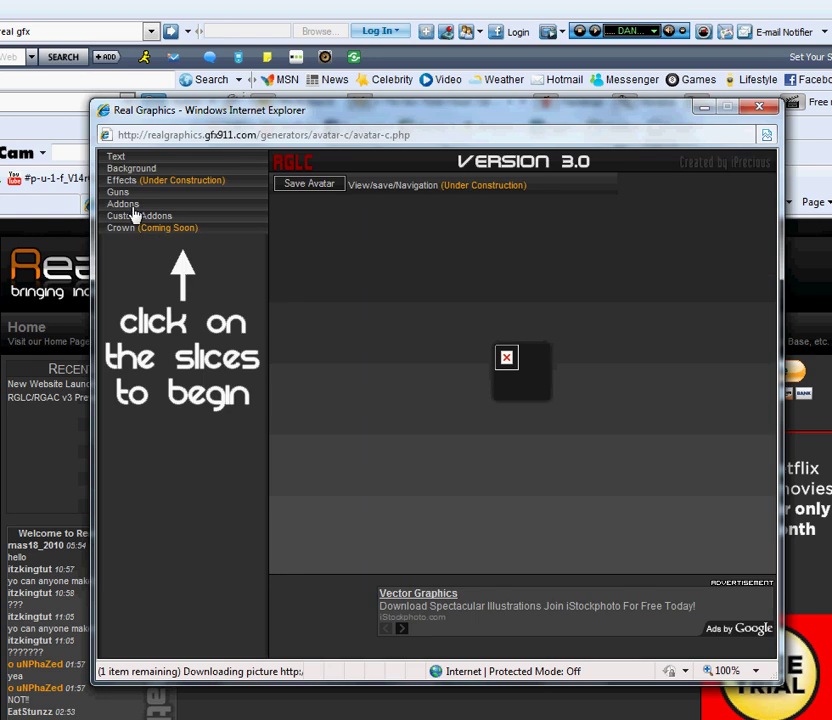
Go through the avatar's effect renders and choose Clouds
left_click(121, 182)
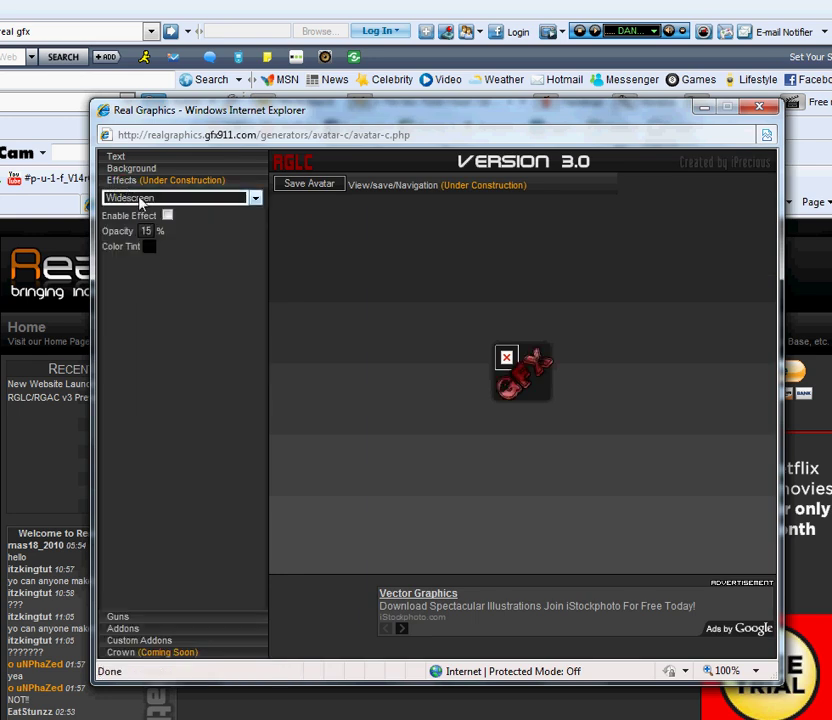
left_click(255, 198)
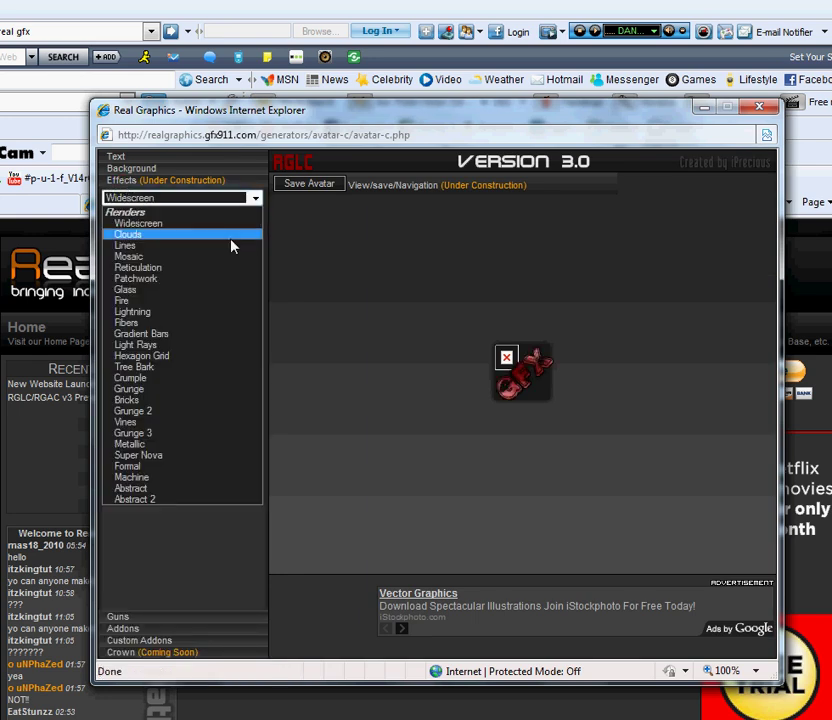
left_click(231, 236)
Replace the avatar's Text 1 wording with zX
left_click(114, 157)
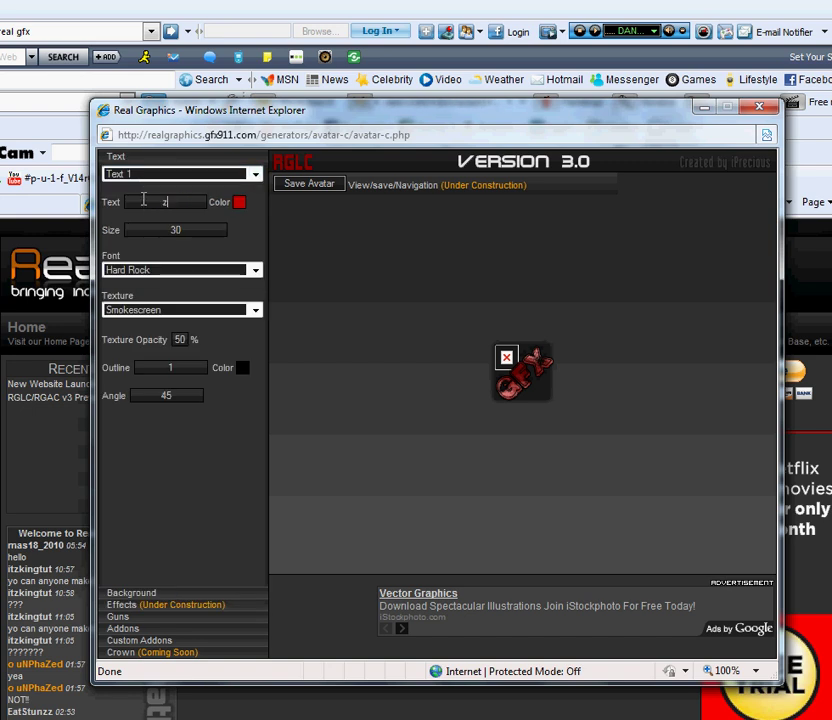
left_click(256, 238)
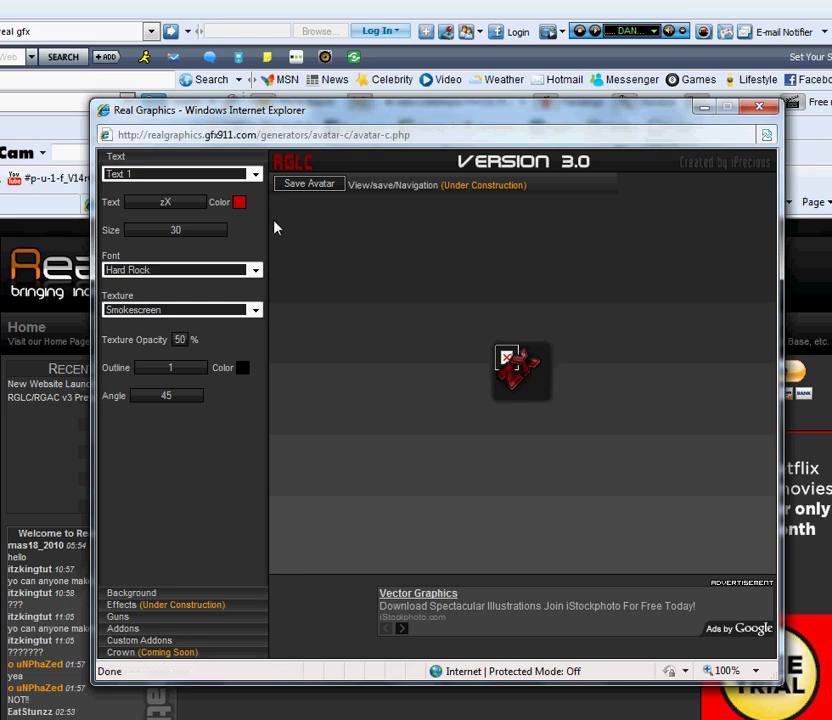
Colour the zX text violet-blue and move it toward the centre of the avatar
left_click(239, 202)
left_click(321, 253)
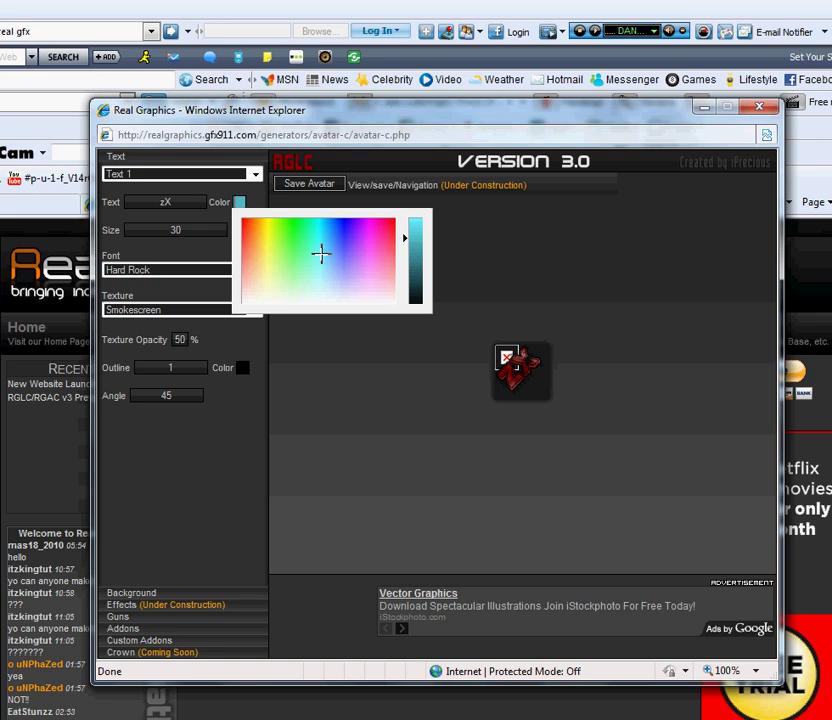
left_click(346, 237)
left_click(372, 353)
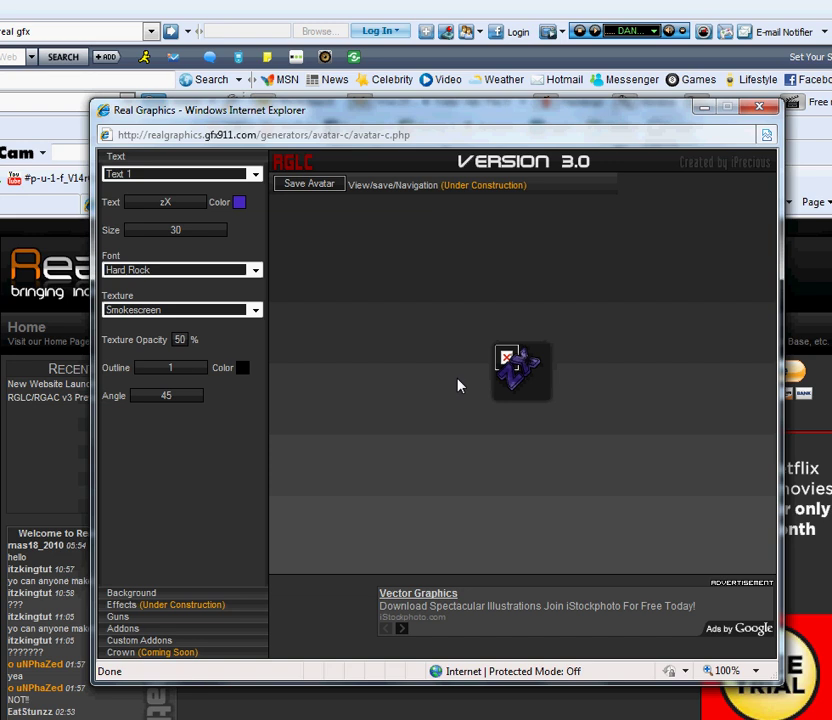
left_click_drag(539, 367, 500, 353)
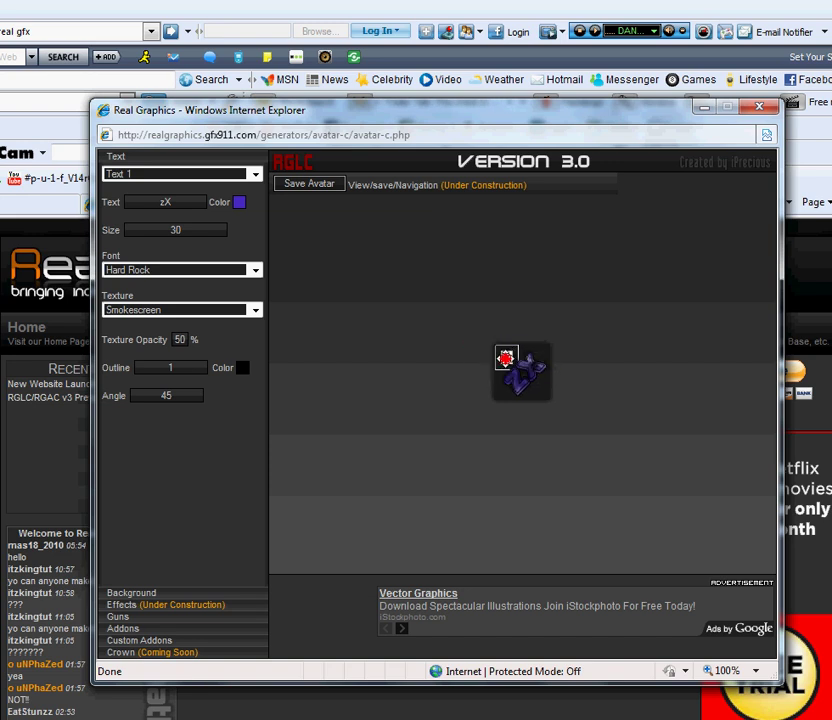
Try the Luna Bar font on the zX text and reposition the text on the avatar
left_click(154, 274)
scroll(162, 497, "up", 2)
scroll(162, 497, "up", 1)
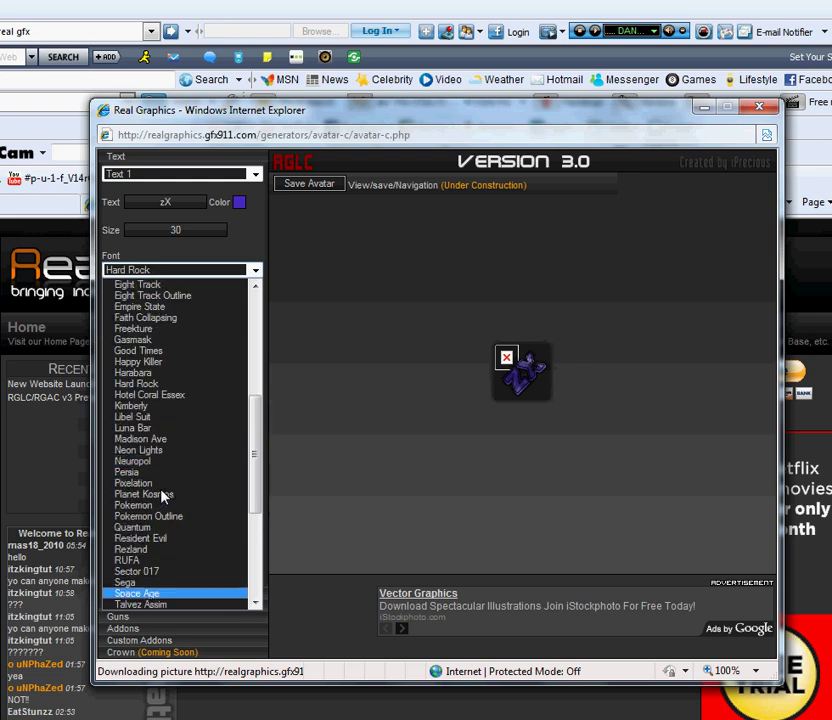
left_click(160, 428)
left_click(311, 398)
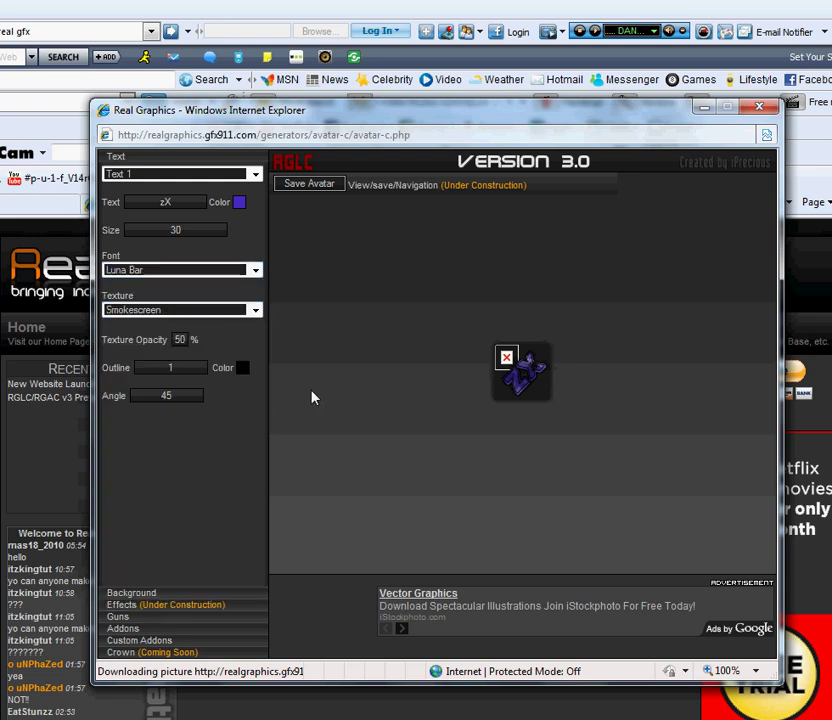
mouse_move(526, 371)
left_mouse_down()
mouse_move(525, 361)
mouse_move(533, 366)
mouse_move(525, 364)
left_mouse_up()
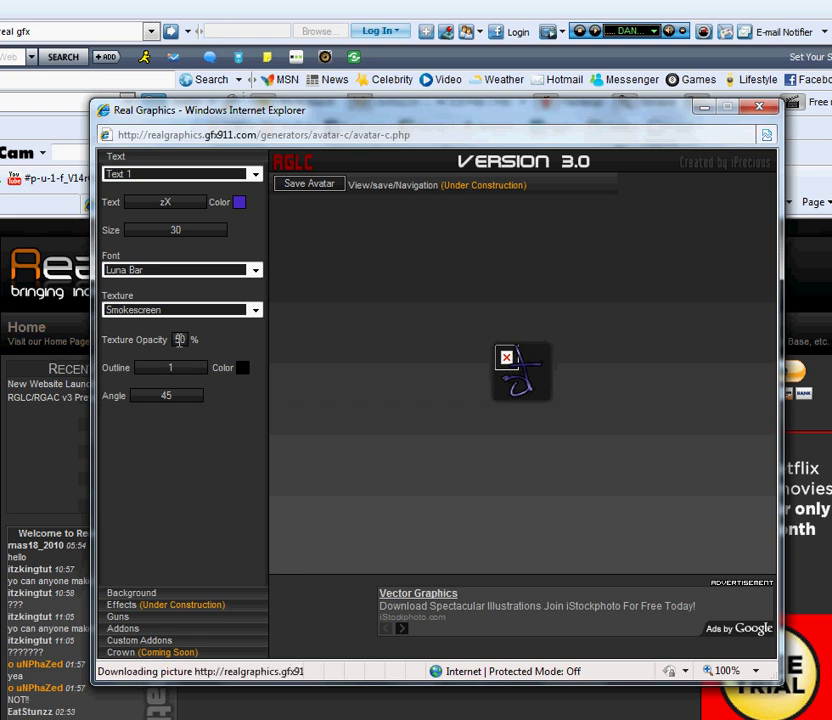
Set the zX text's texture to Earthquake
left_click(210, 313)
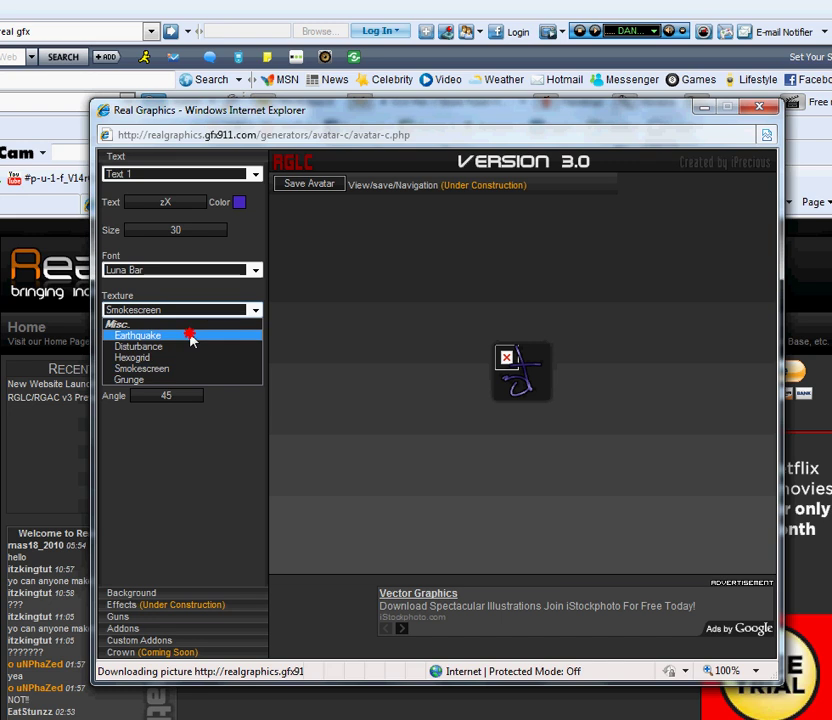
left_click(191, 338)
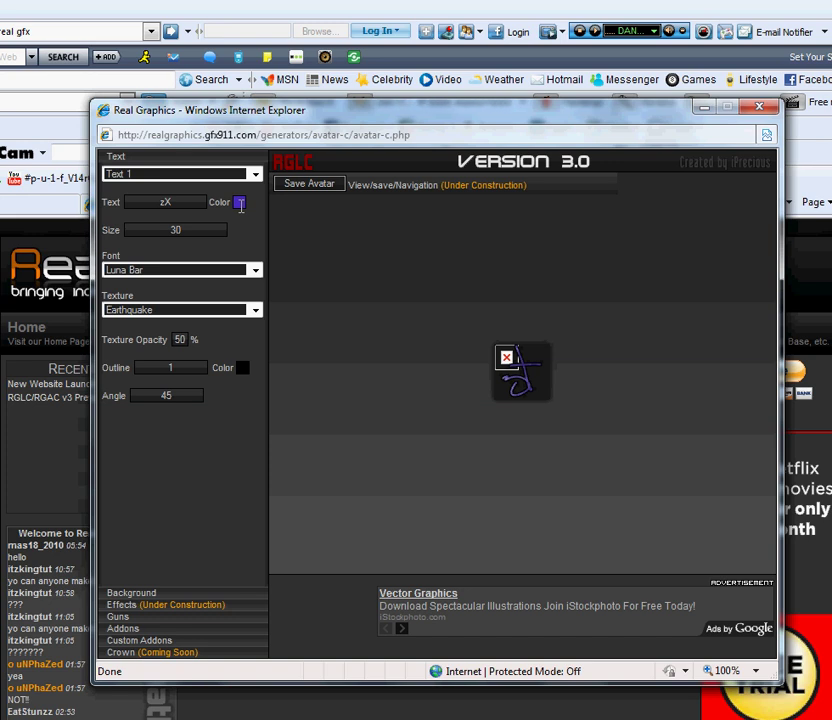
left_click(128, 311)
left_click(202, 407)
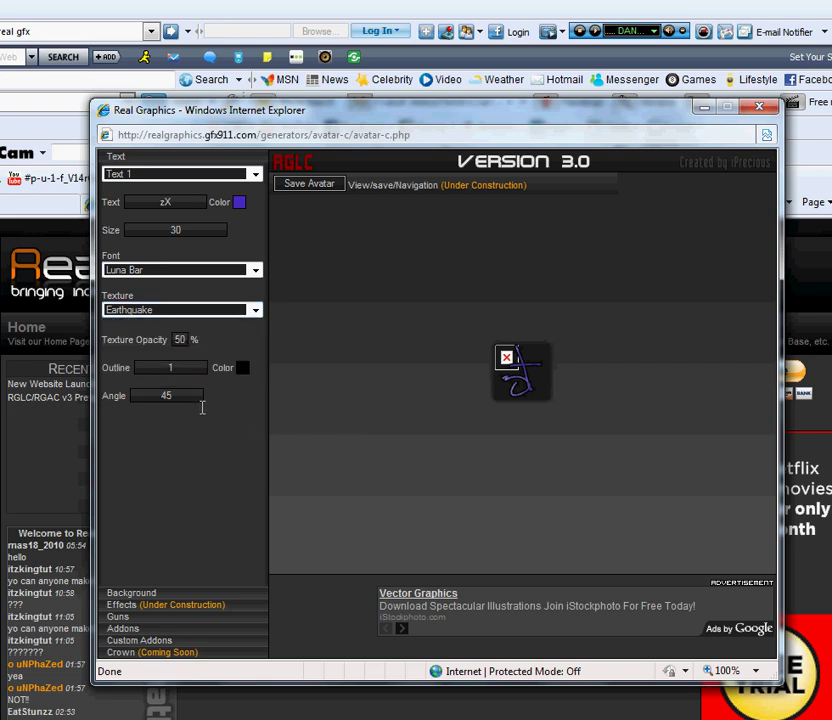
Try an angle of 90 on the zX text and set the angle to 0
left_click_drag(187, 396, 163, 400)
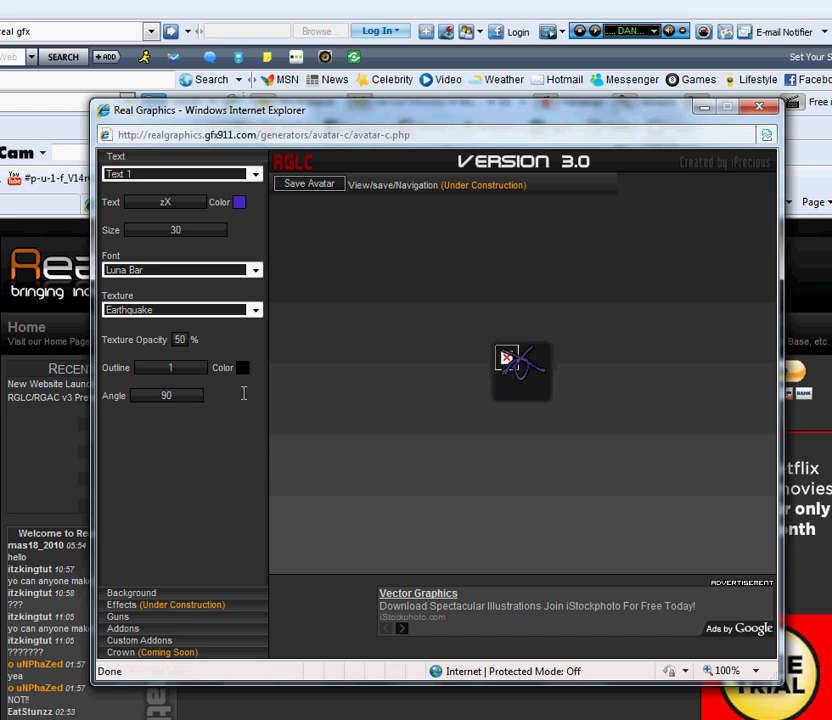
left_click_drag(179, 399, 109, 388)
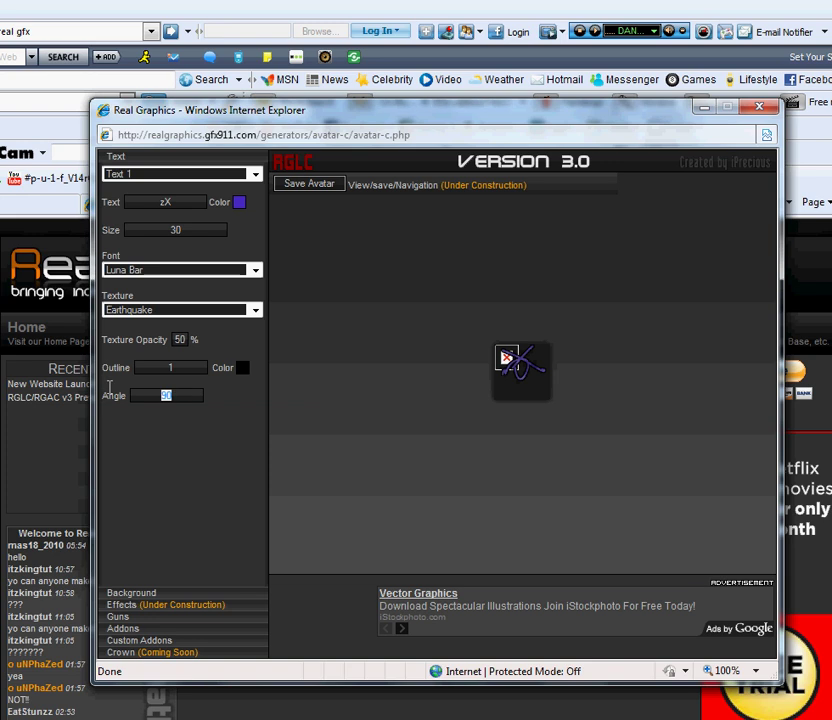
type("0")
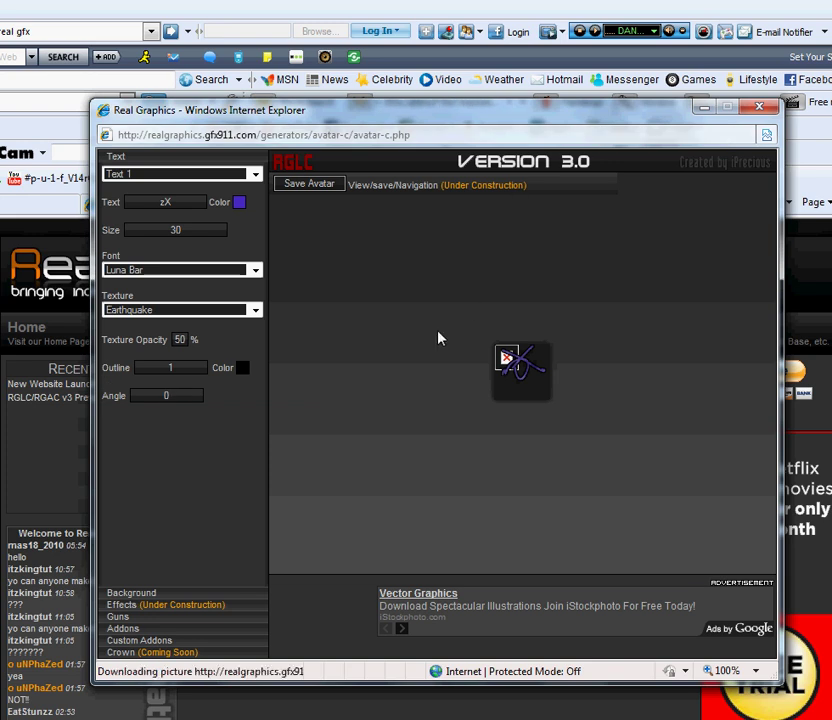
Set the zX text's font to Madison Ave and move the text to the centre of the avatar
left_click(162, 274)
scroll(169, 290, "up", 2)
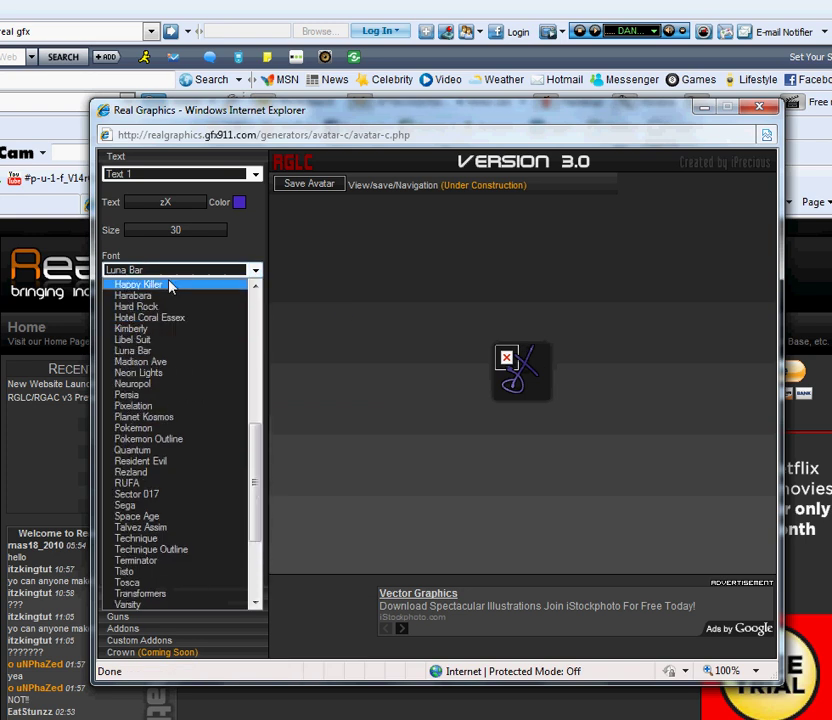
left_click(141, 274)
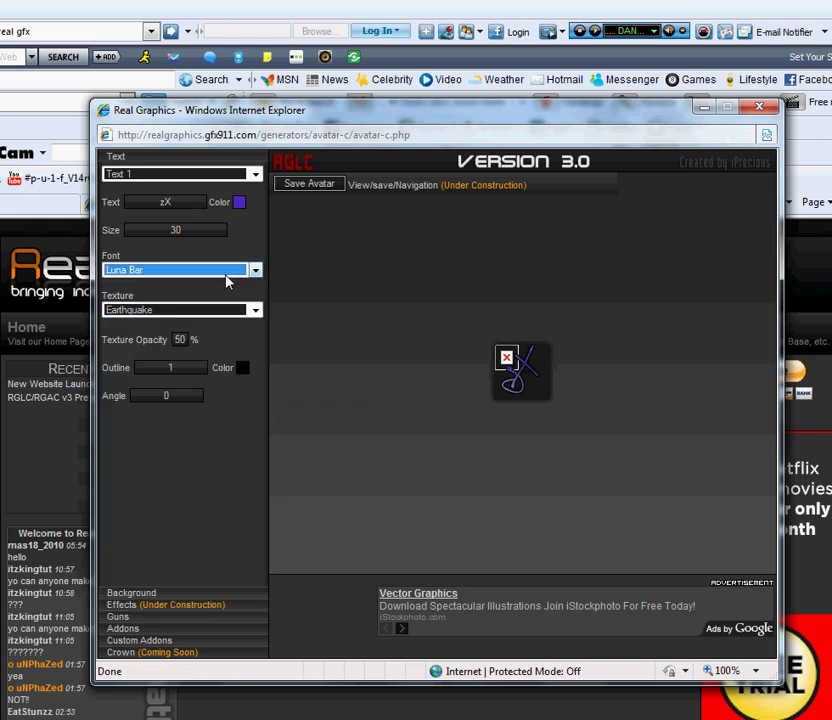
left_click(230, 274)
left_click(176, 296)
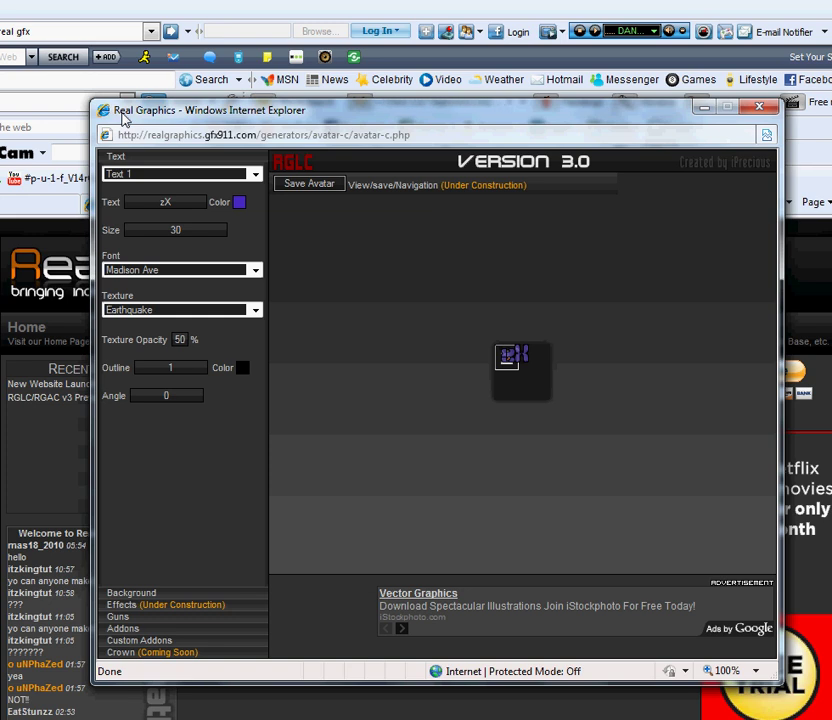
left_click_drag(517, 347, 524, 366)
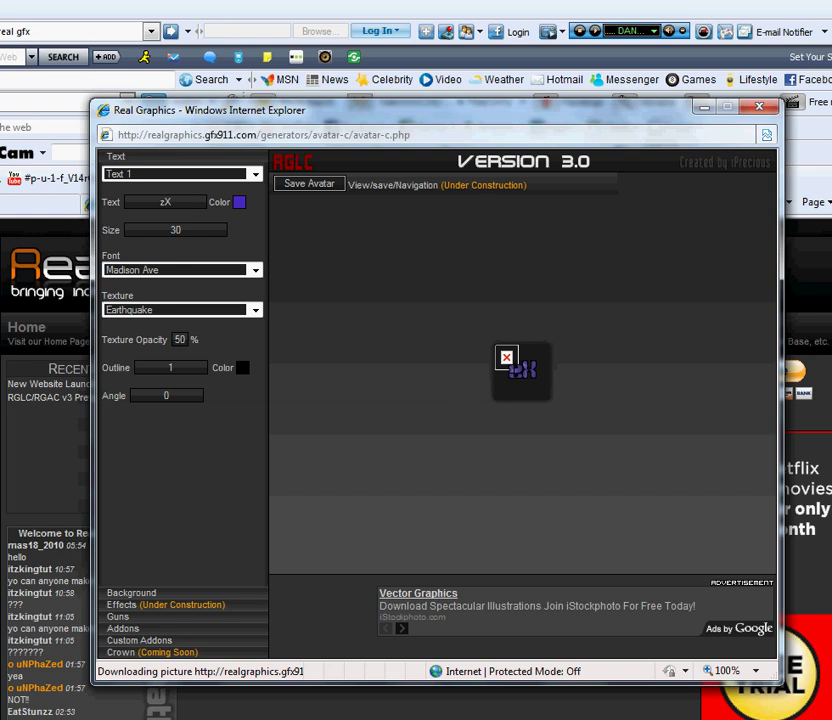
mouse_move(290, 719)
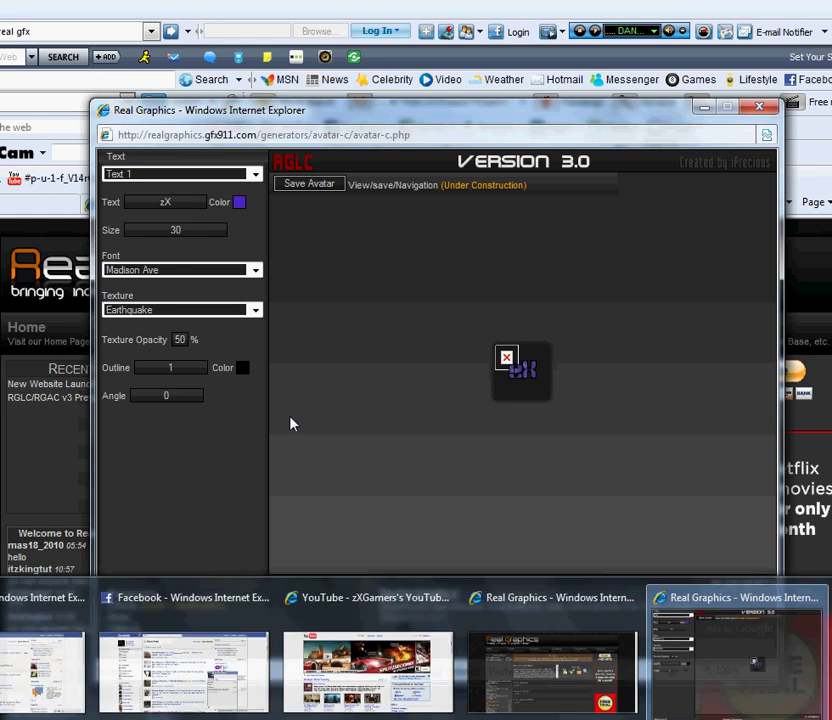